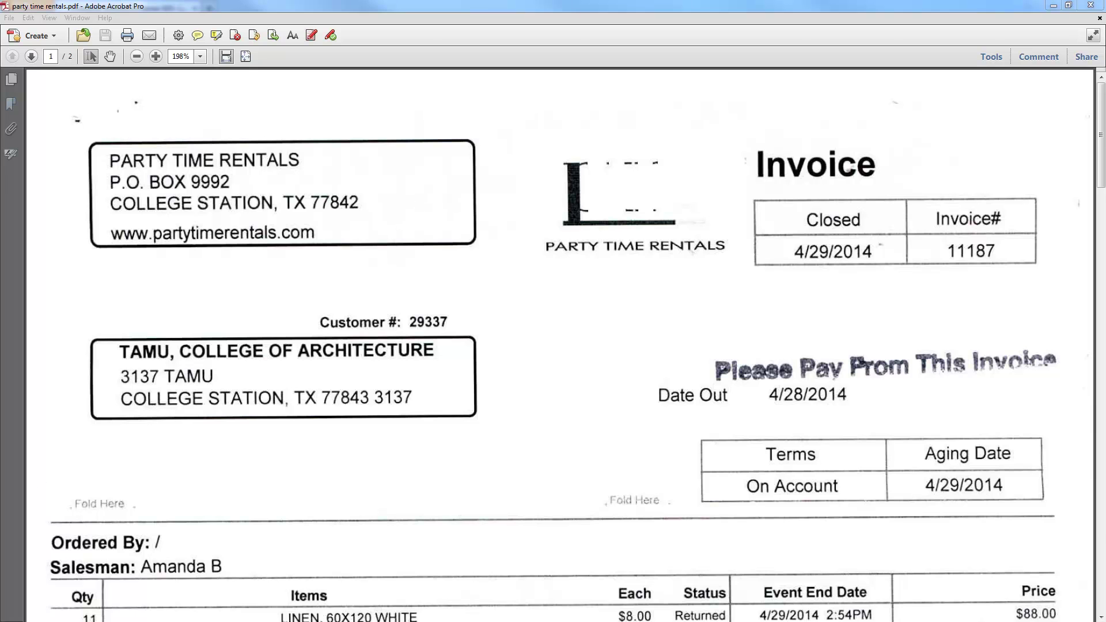
# - Log on to TAMU Single Sign On with your UIN and account password
pyautogui.hotkey('alt', 'Tab')
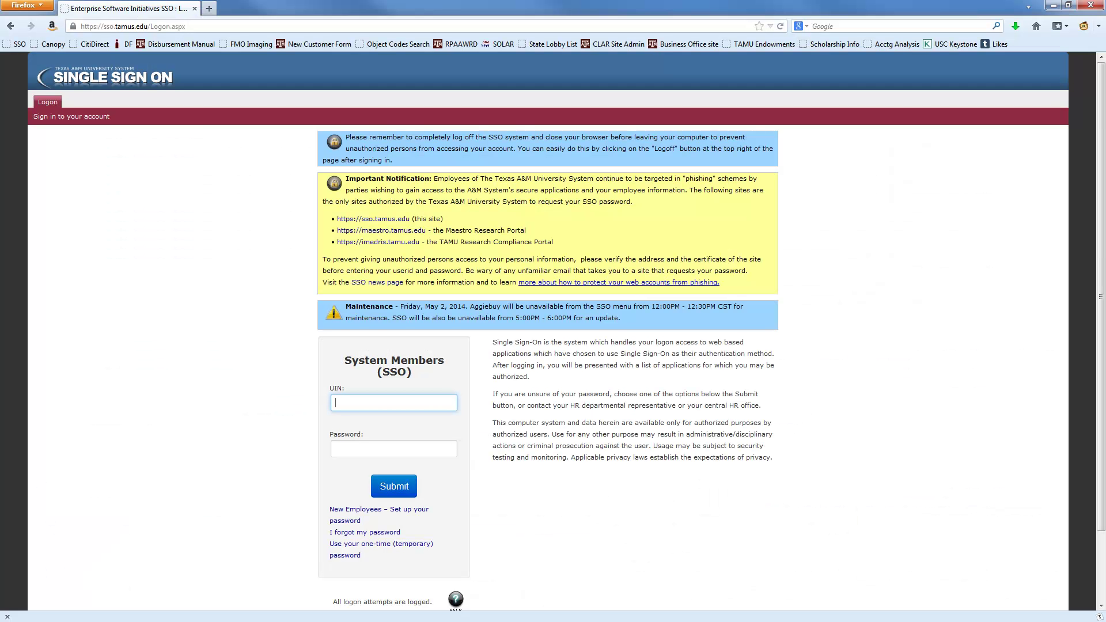
pyautogui.press('Tab')
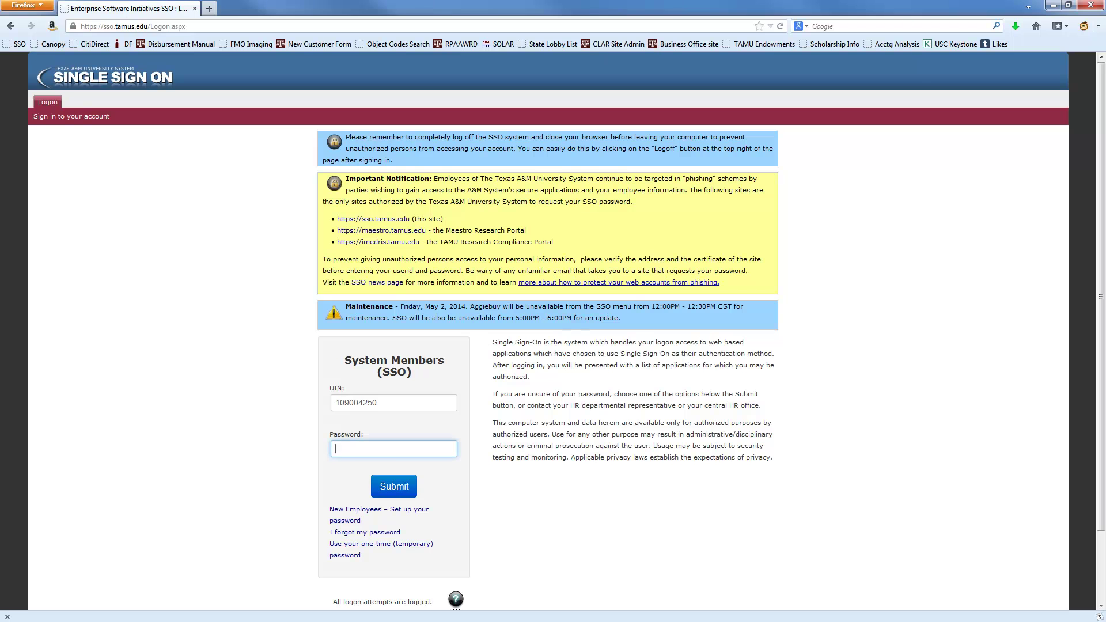
pyautogui.press('Return')
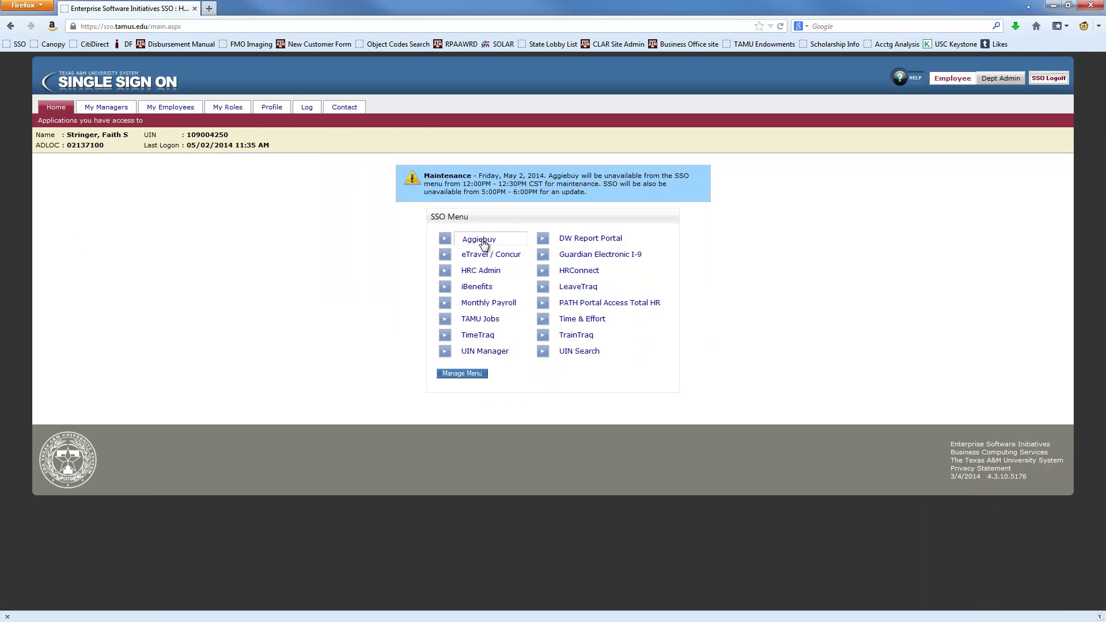
# - Launch Aggiebuy from the SSO Menu and bring up the Accounts Payable sidebar menu
pyautogui.click(482, 241)
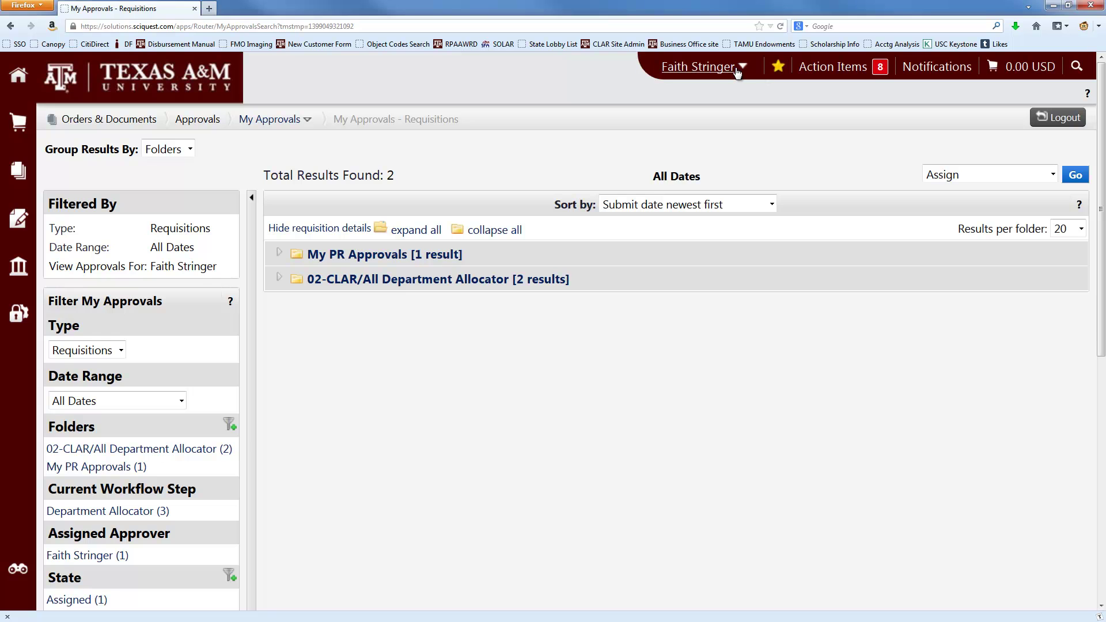
pyautogui.click(729, 70)
pyautogui.moveTo(19, 272)
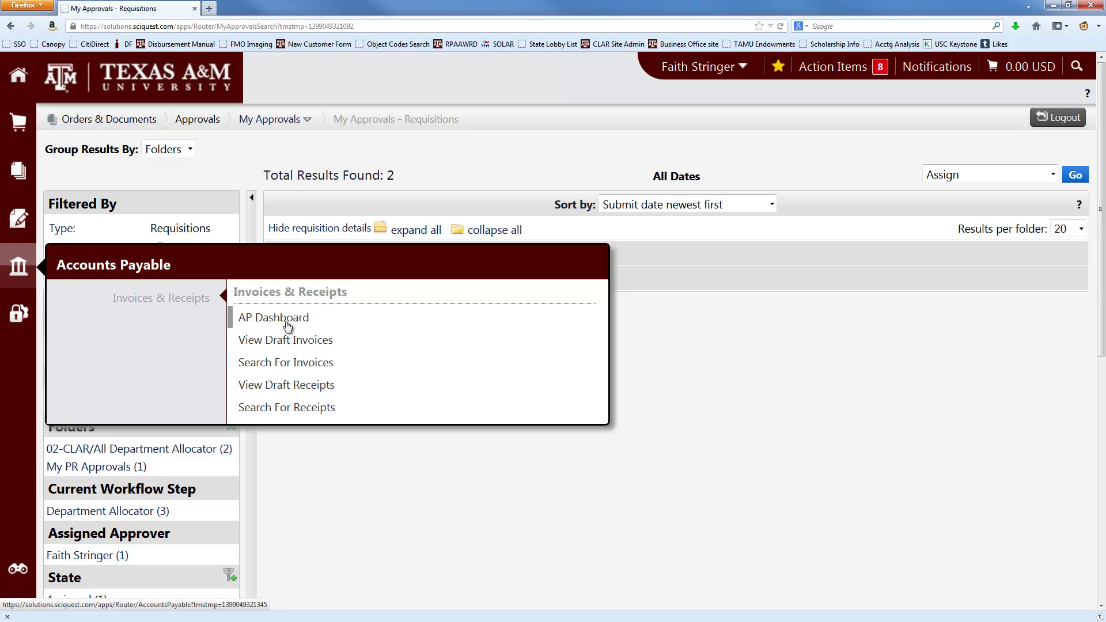
pyautogui.click(286, 325)
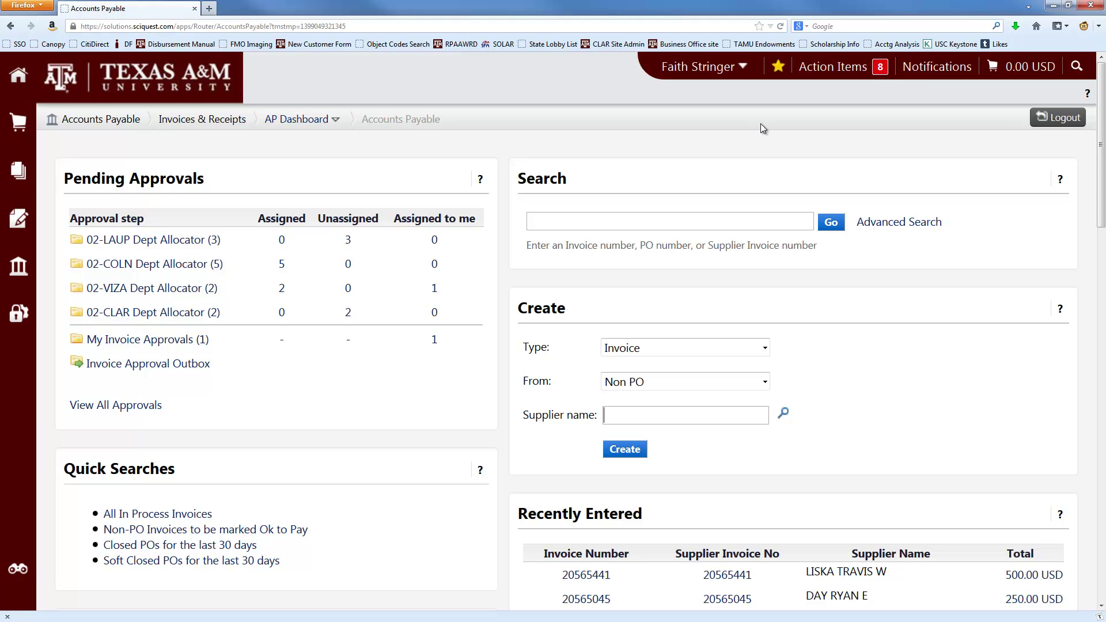
pyautogui.click(779, 73)
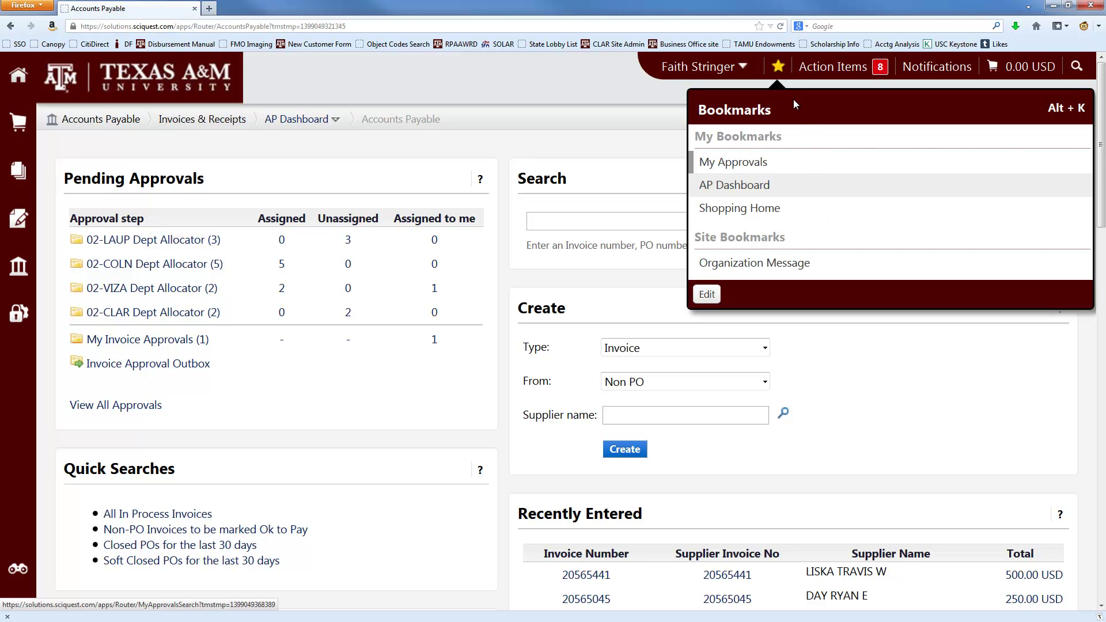
pyautogui.click(779, 69)
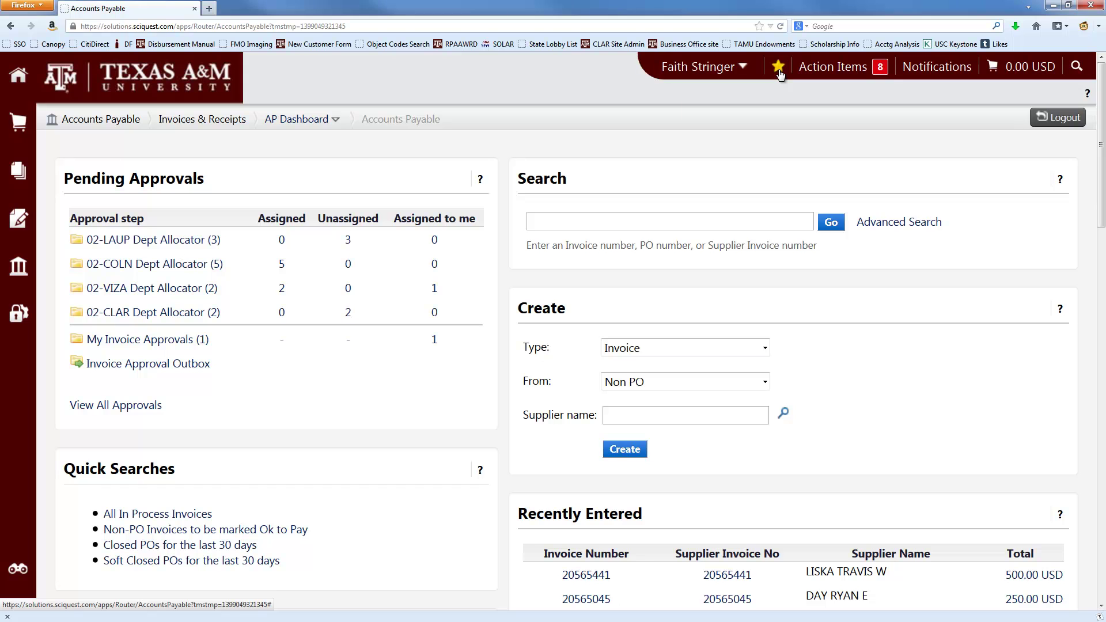
pyautogui.click(778, 70)
pyautogui.click(736, 185)
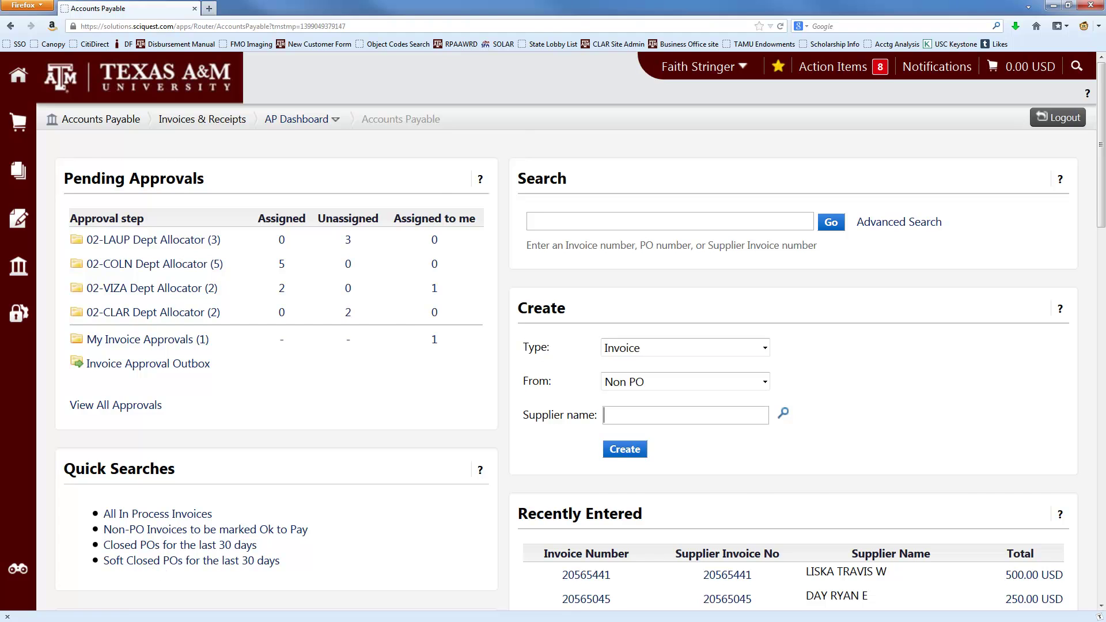
pyautogui.hotkey('alt', 'Tab')
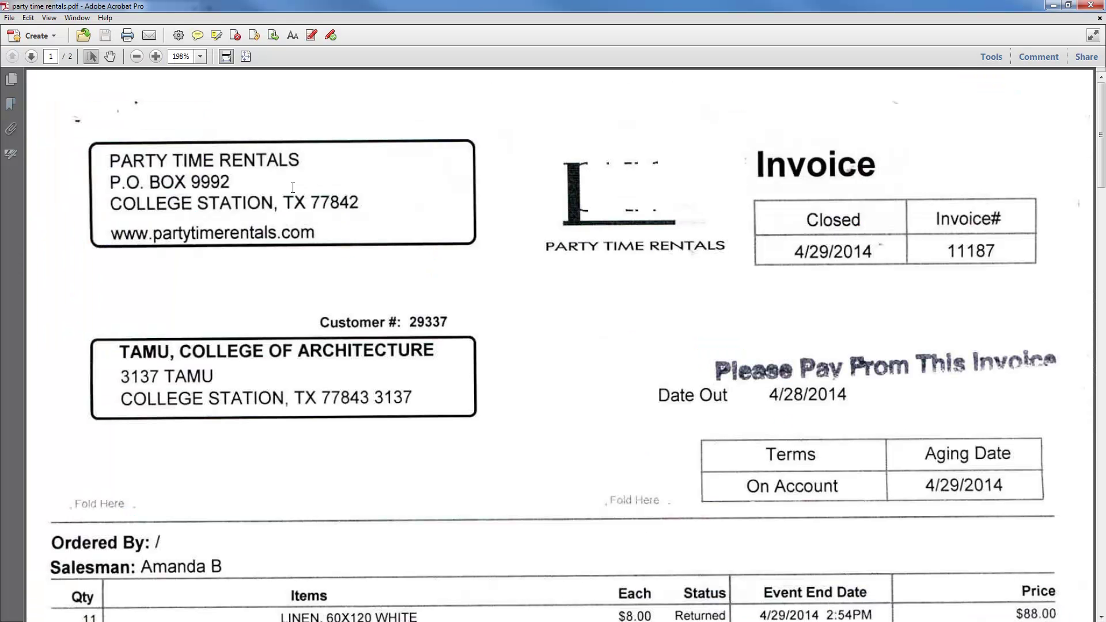
pyautogui.moveTo(109, 160); pyautogui.dragTo(294, 159)
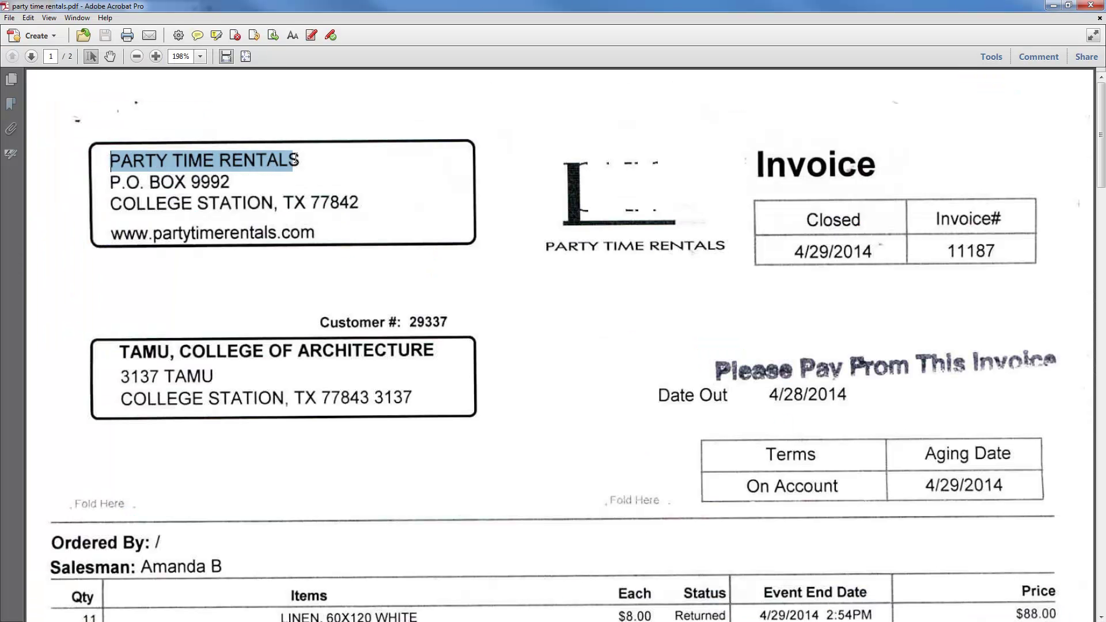
# - Create a Non-PO invoice for supplier PARTY TIME RENTALS INC, found by searching 'party time'
pyautogui.click(1053, 5)
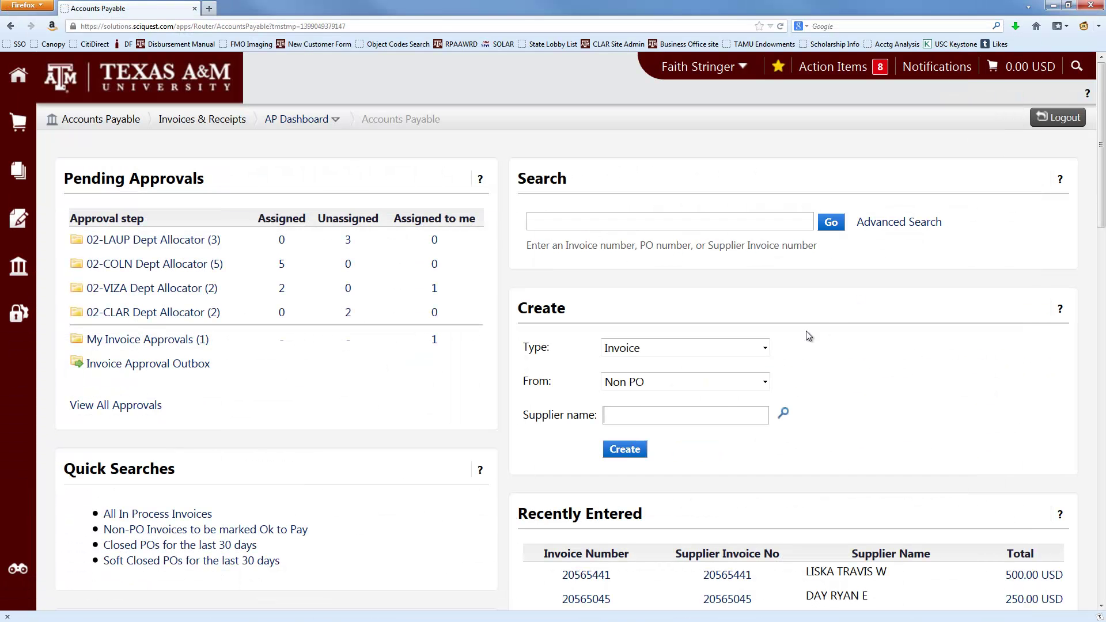
pyautogui.write('party time')
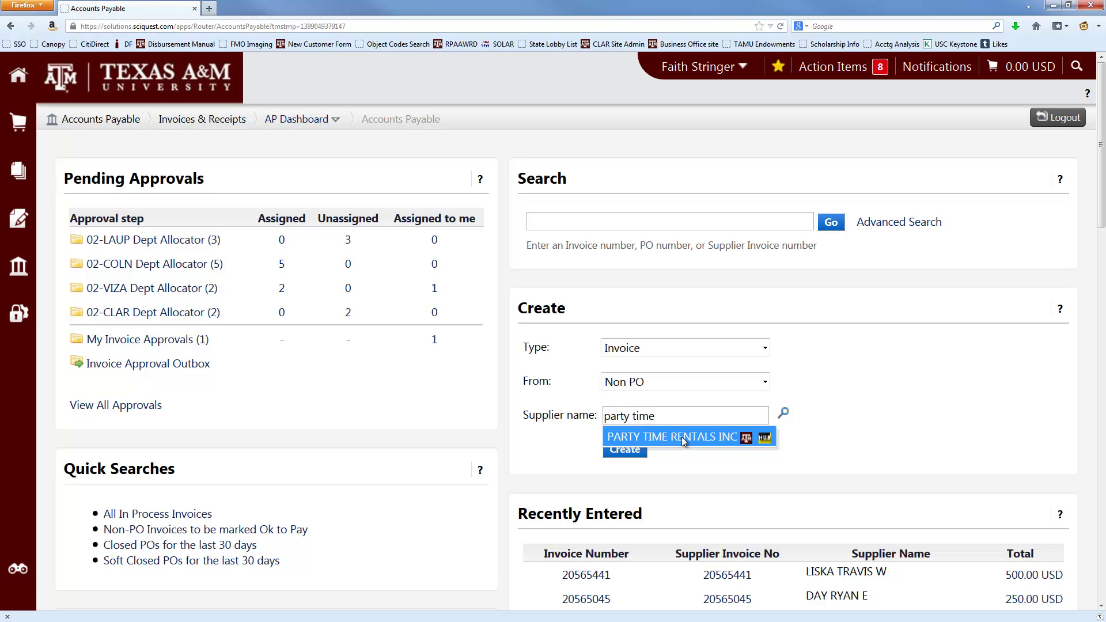
pyautogui.click(682, 436)
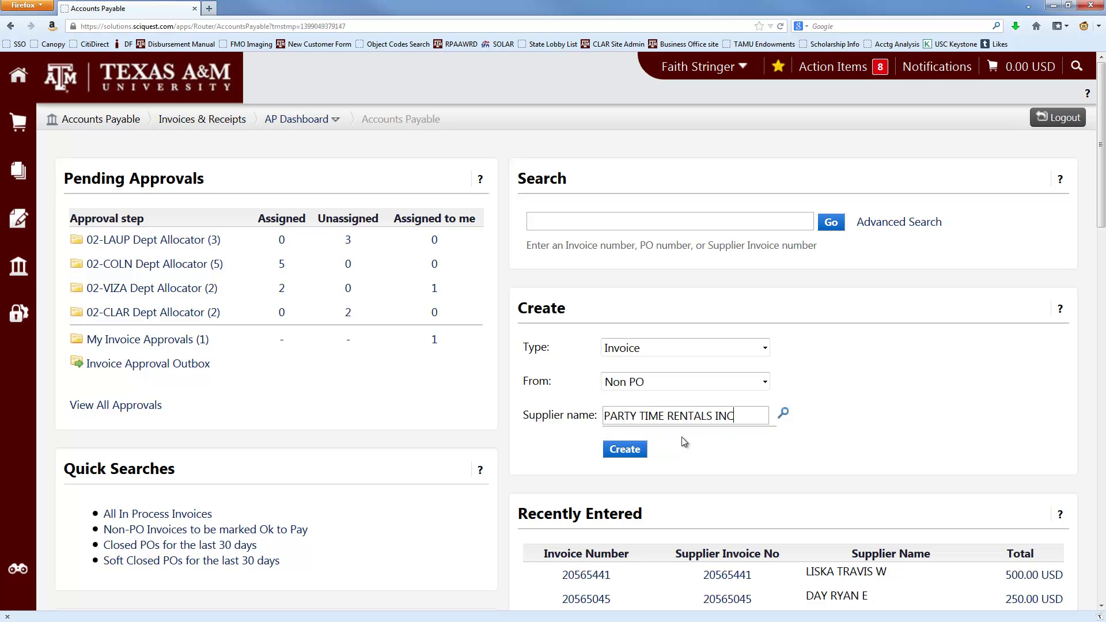
pyautogui.click(625, 450)
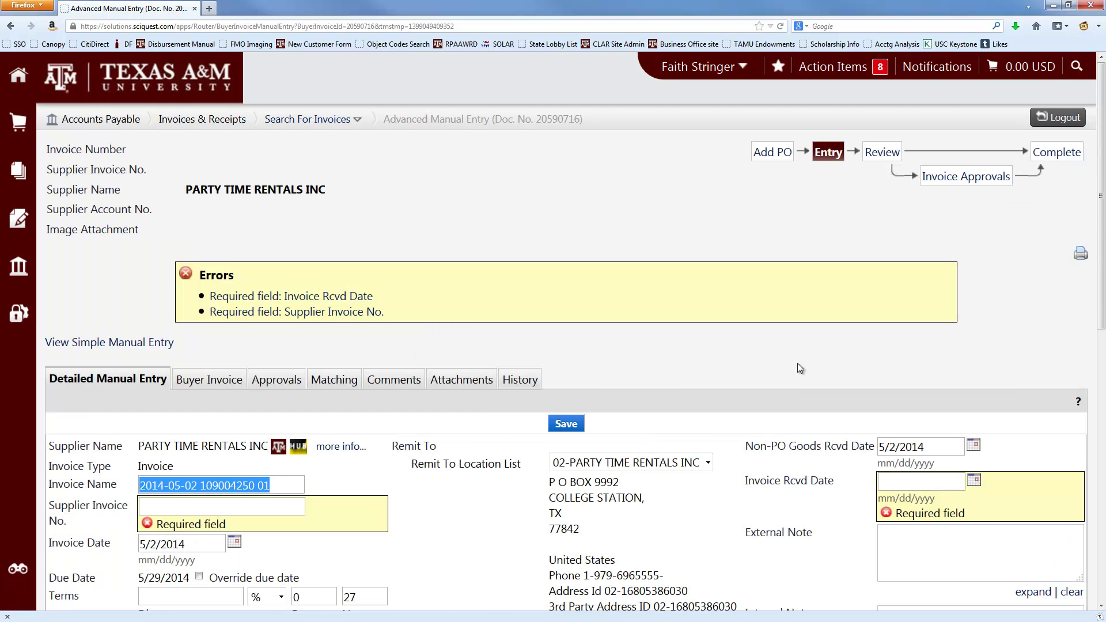
pyautogui.scroll(-10, 797, 363)
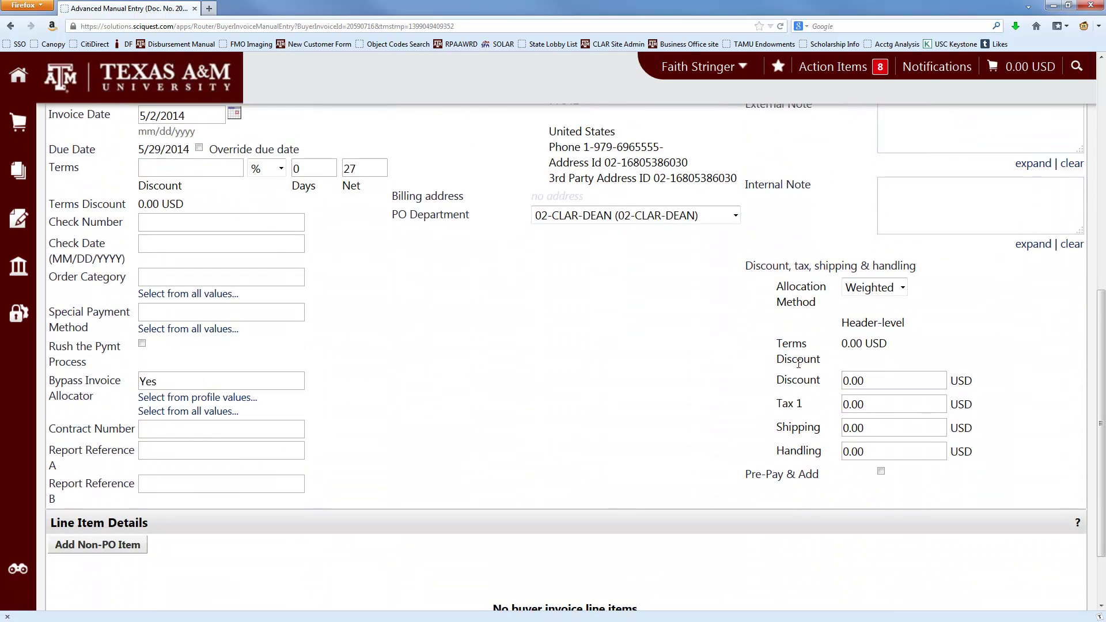
pyautogui.scroll(10, 797, 363)
pyautogui.click(164, 344)
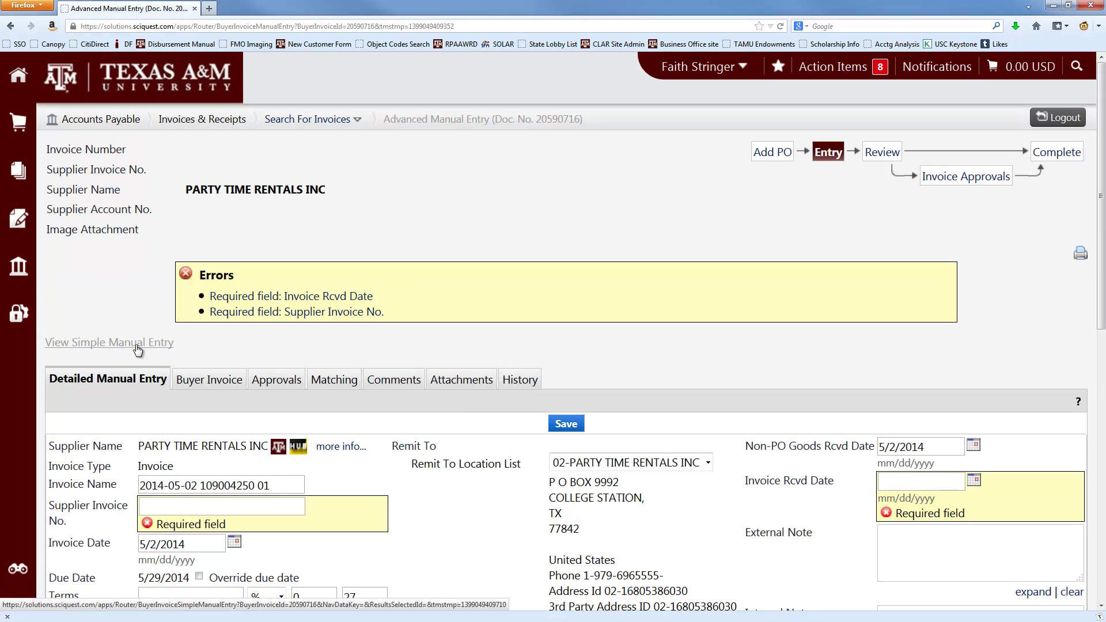
pyautogui.scroll(-5, 715, 337)
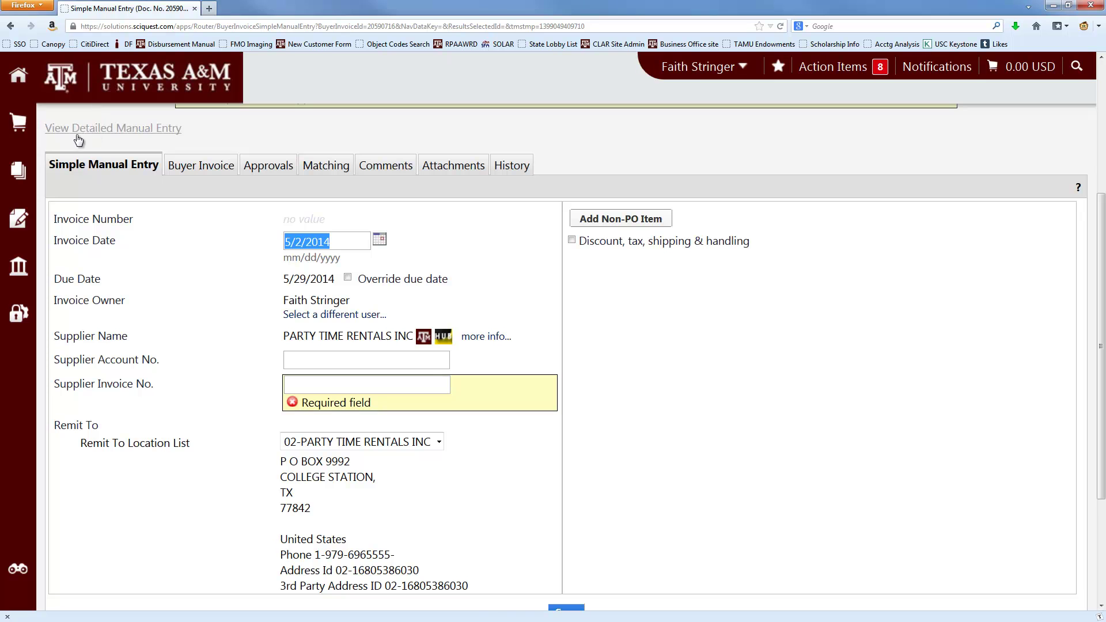
pyautogui.click(118, 129)
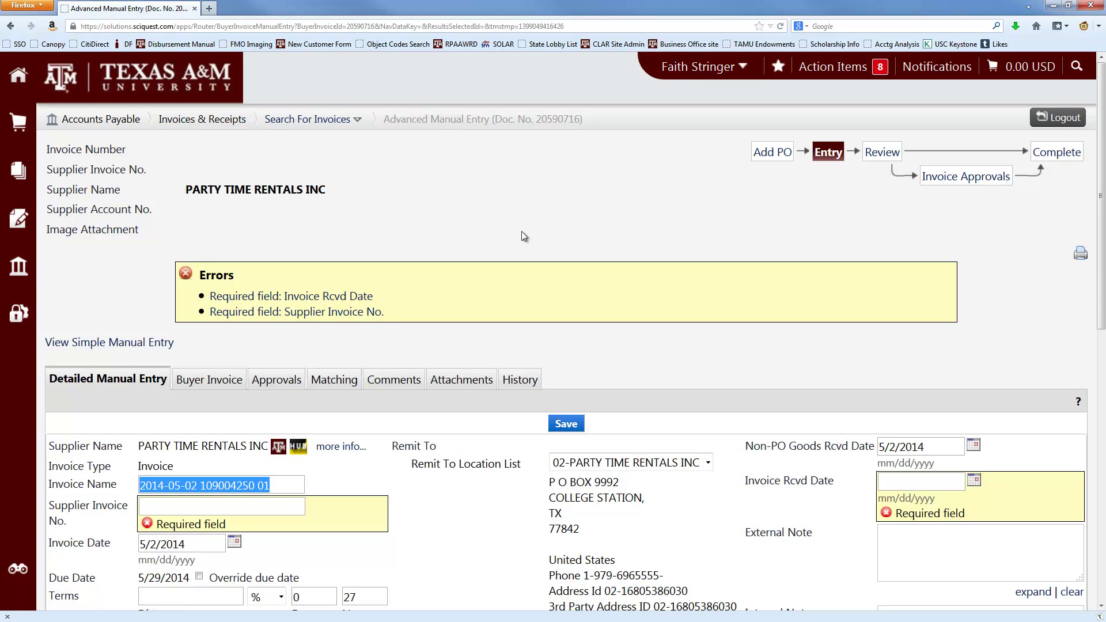
pyautogui.scroll(-5, 521, 230)
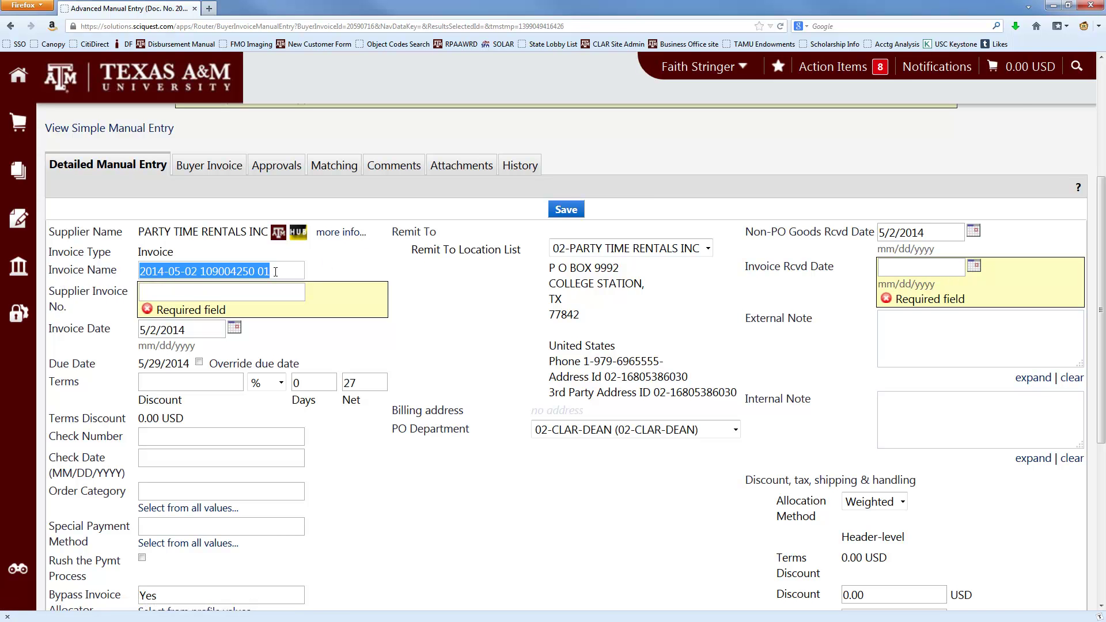
# - Rename the invoice to 'Party Time Rentals - tablecloths for display tables for student work'
pyautogui.press('BackSpace')
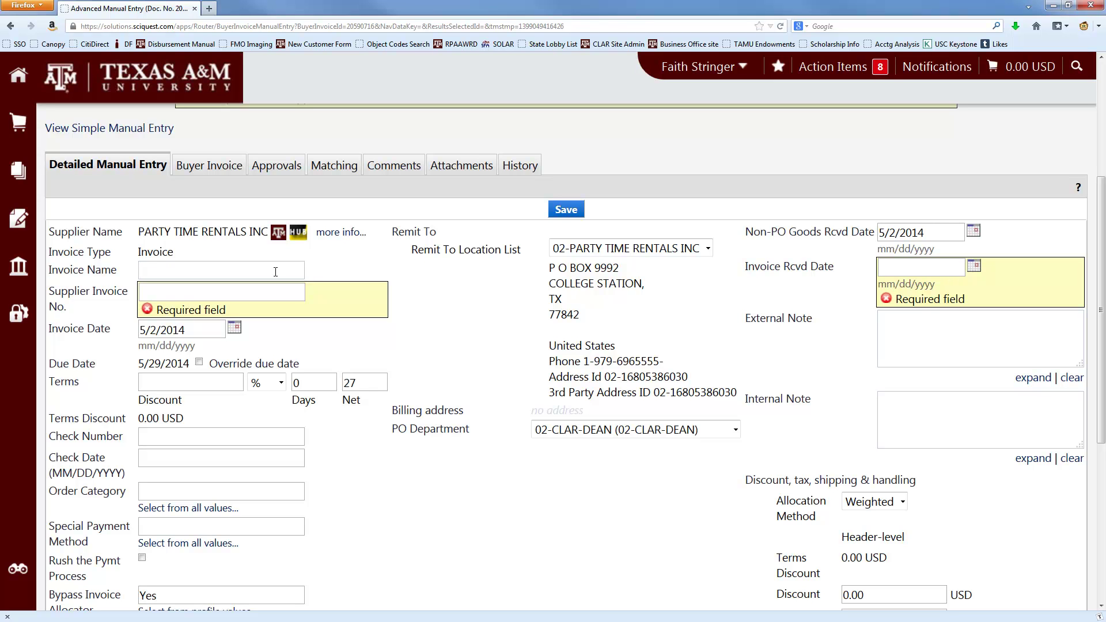
pyautogui.write('Party Tme')
pyautogui.press('BackSpace')
pyautogui.press('BackSpace')
pyautogui.press('BackSpace')
pyautogui.write('ime Rentals - tableclot')
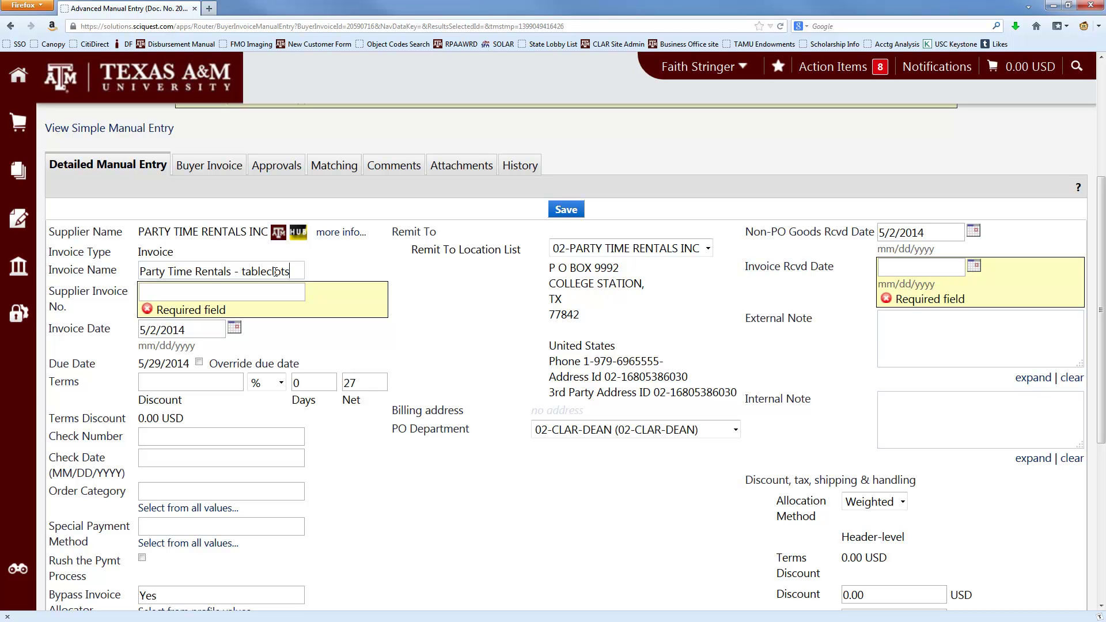
pyautogui.write('hs for ')
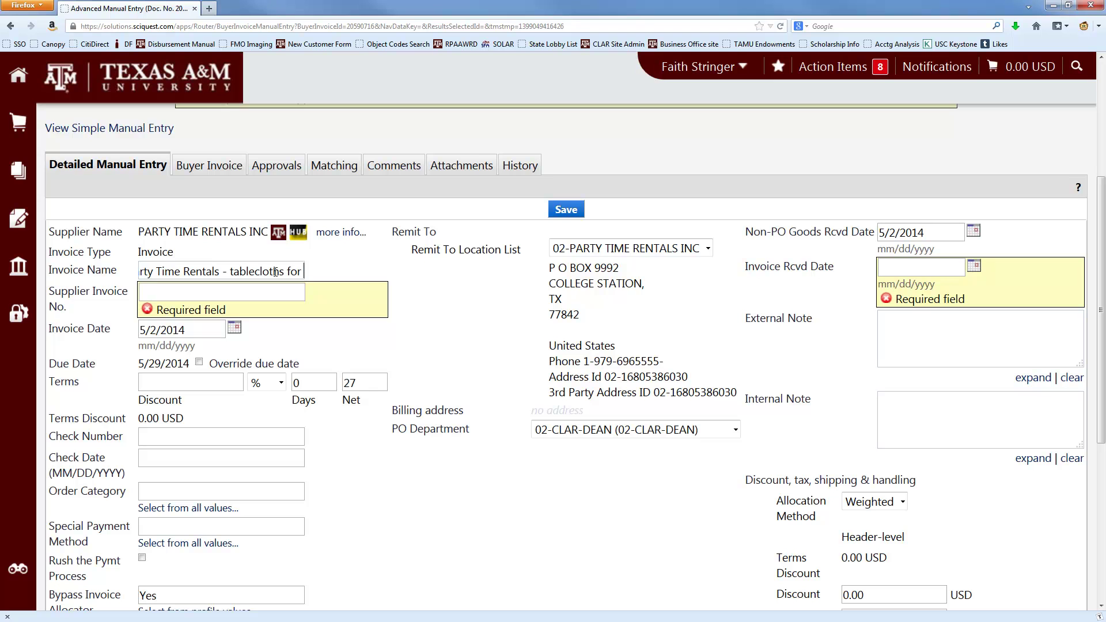
pyautogui.write('display tabl')
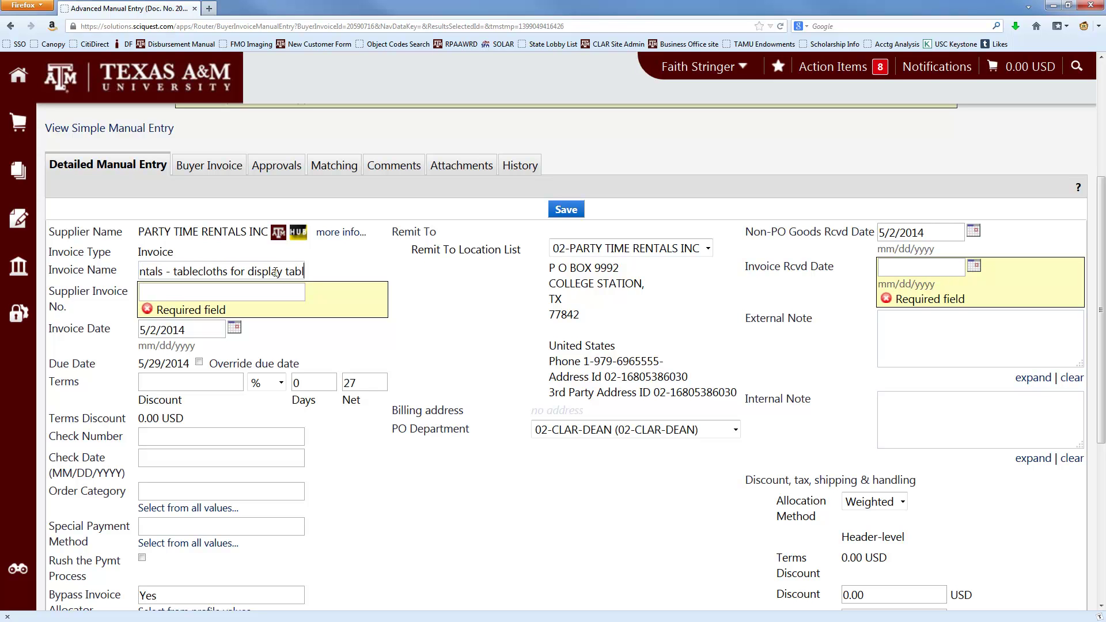
pyautogui.write('es for stud')
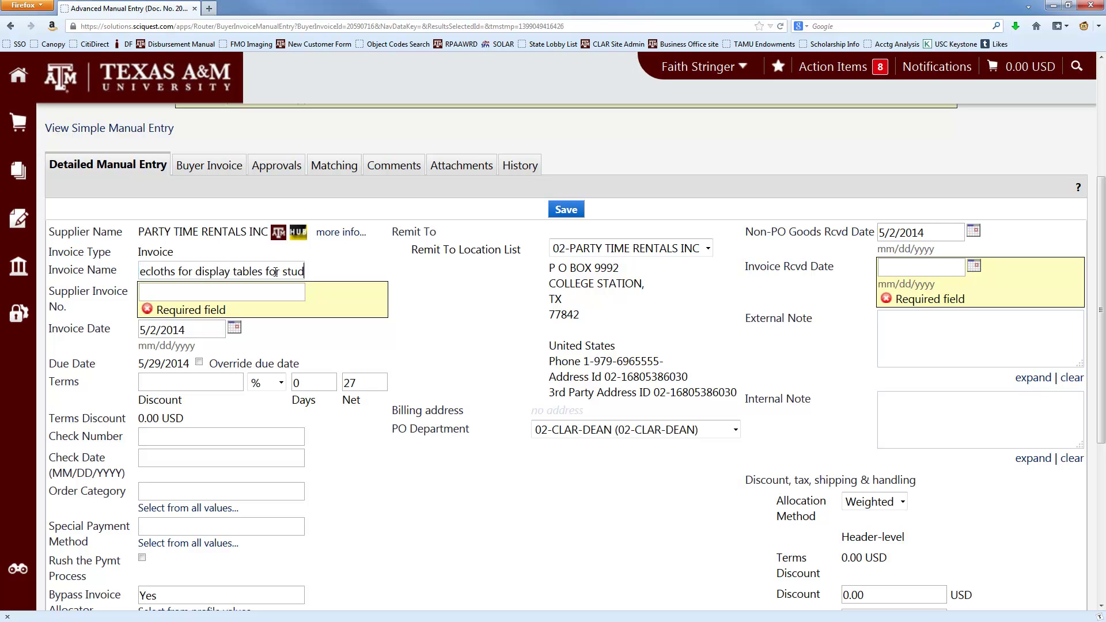
pyautogui.write('ent work')
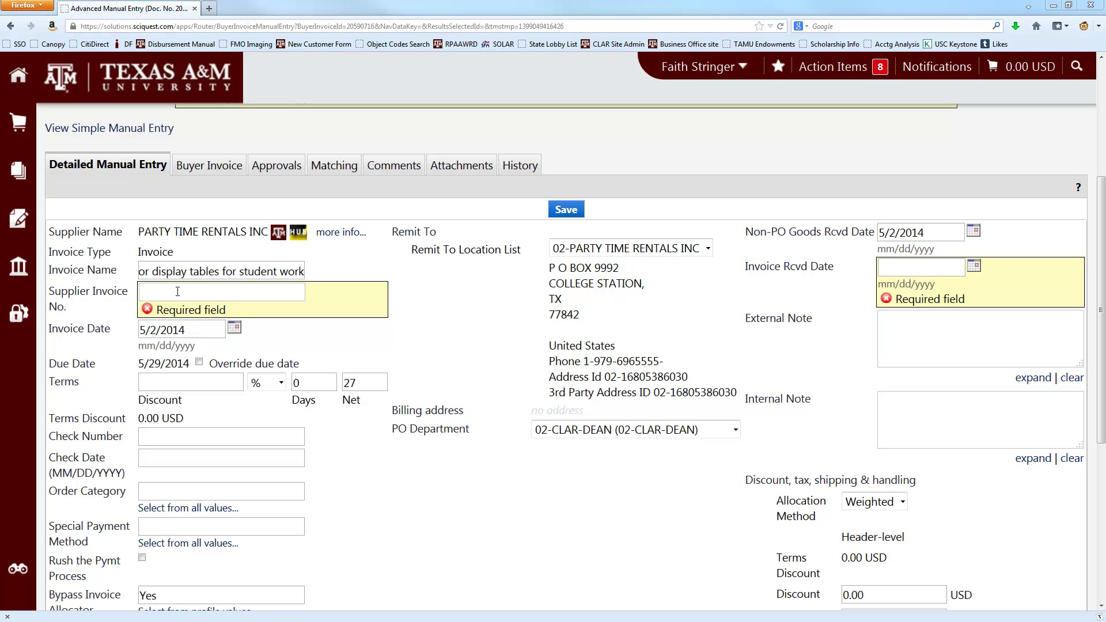
# - Select invoice number 11187 on the Party Time Rentals PDF in Acrobat
pyautogui.hotkey('alt', 'Tab')
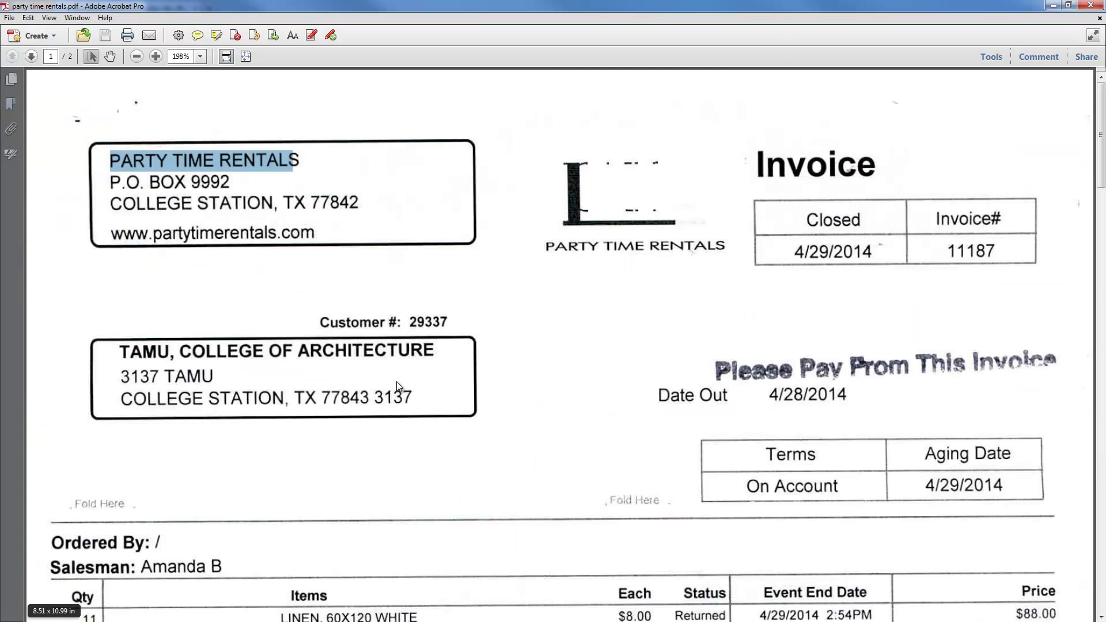
pyautogui.moveTo(944, 250); pyautogui.dragTo(995, 252)
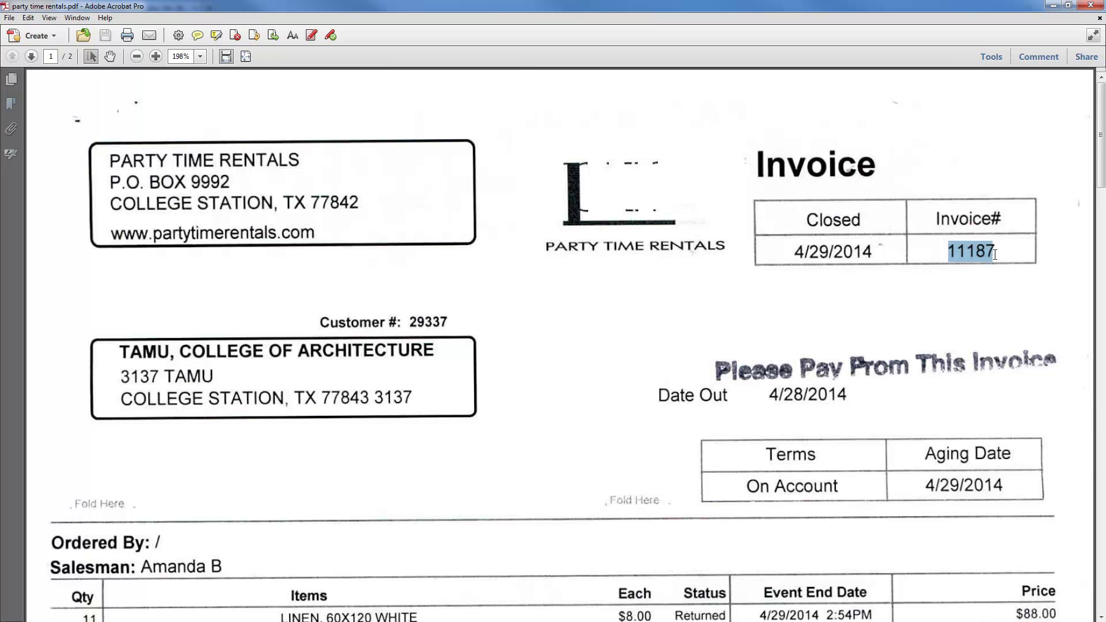
# - Enter 11187 as the Supplier Invoice No
pyautogui.click(1053, 6)
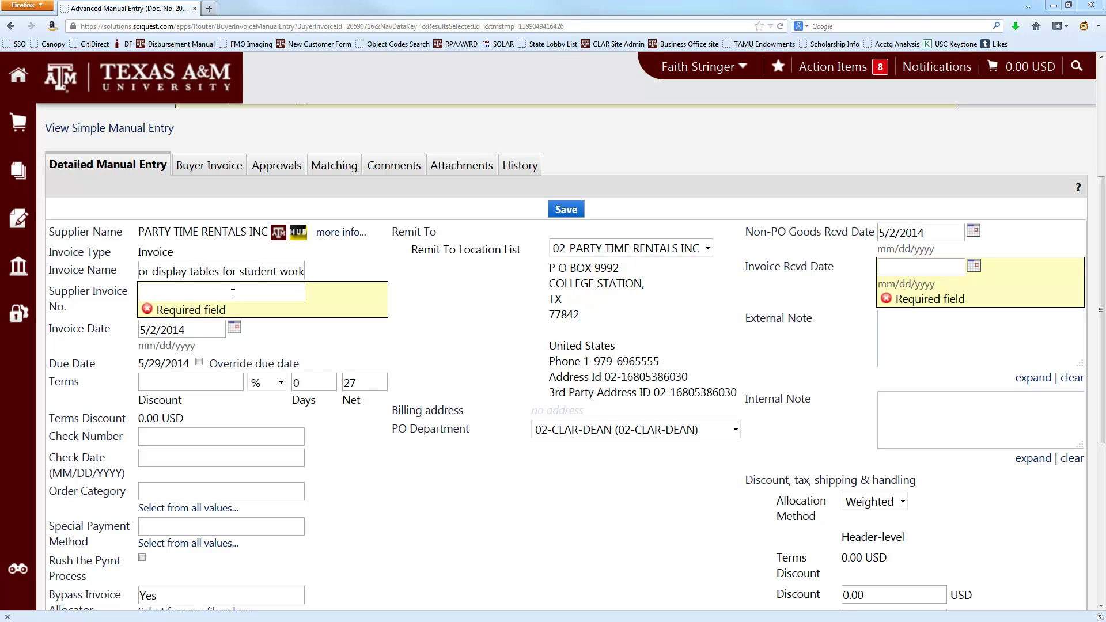
pyautogui.click(228, 296)
pyautogui.write('11187')
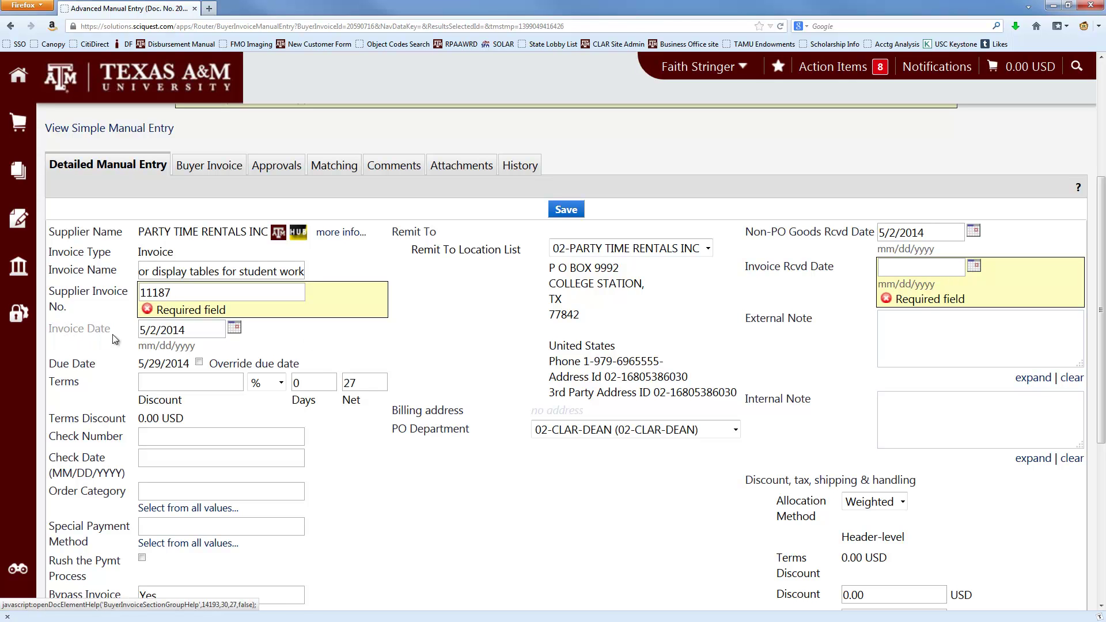
# - Select the current Invoice Date and look up the PDF's closed date, 4/29/2014
pyautogui.moveTo(186, 331); pyautogui.dragTo(104, 332)
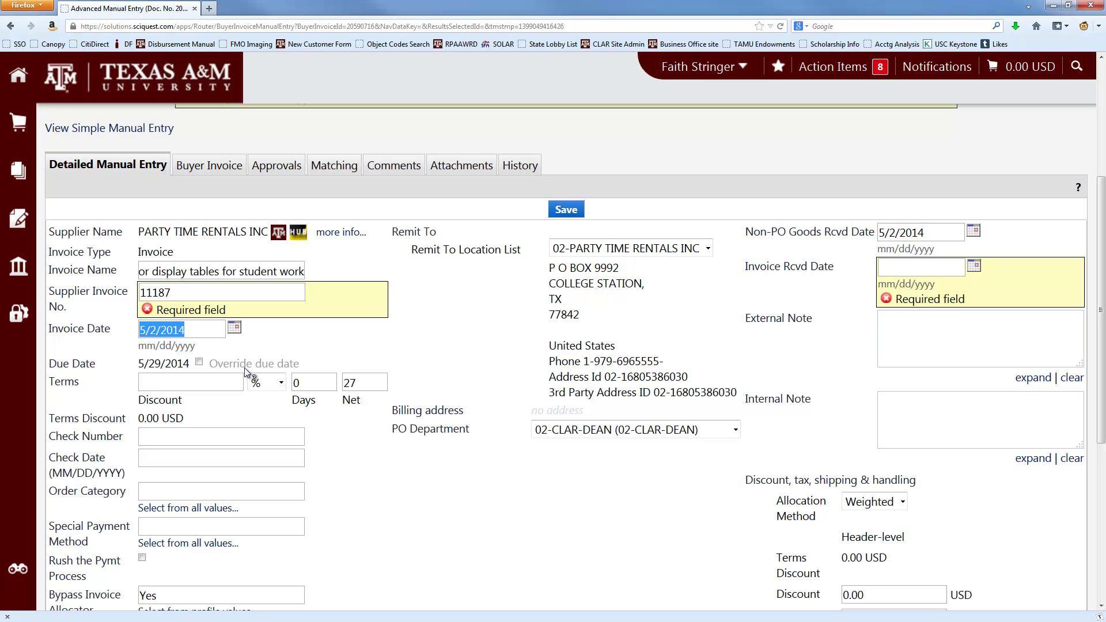
pyautogui.hotkey('alt', 'Tab')
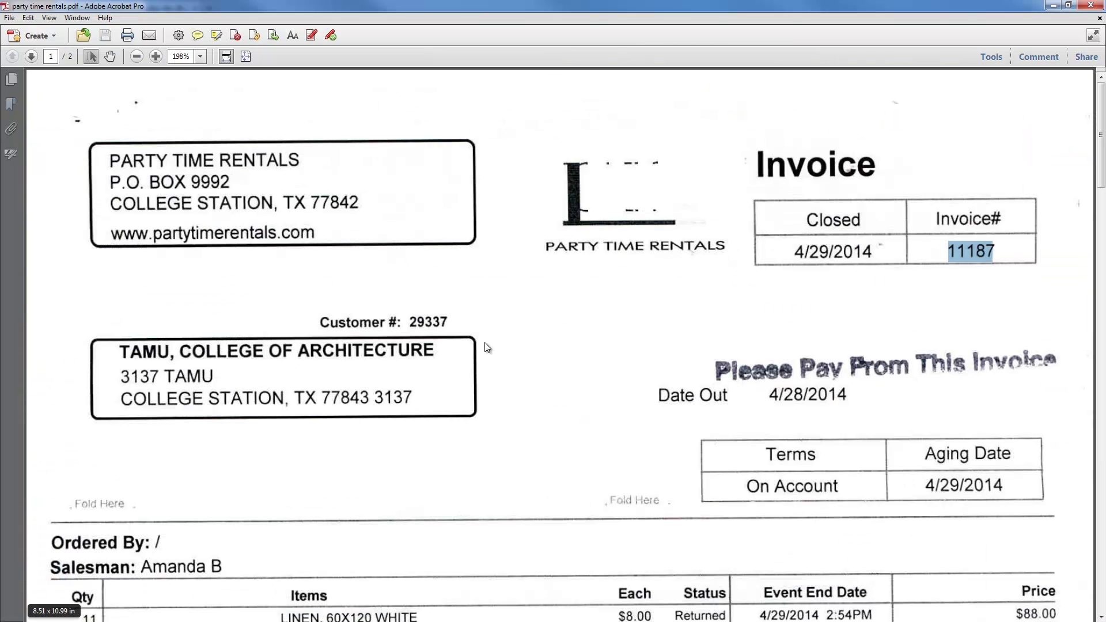
pyautogui.moveTo(793, 252); pyautogui.dragTo(880, 253)
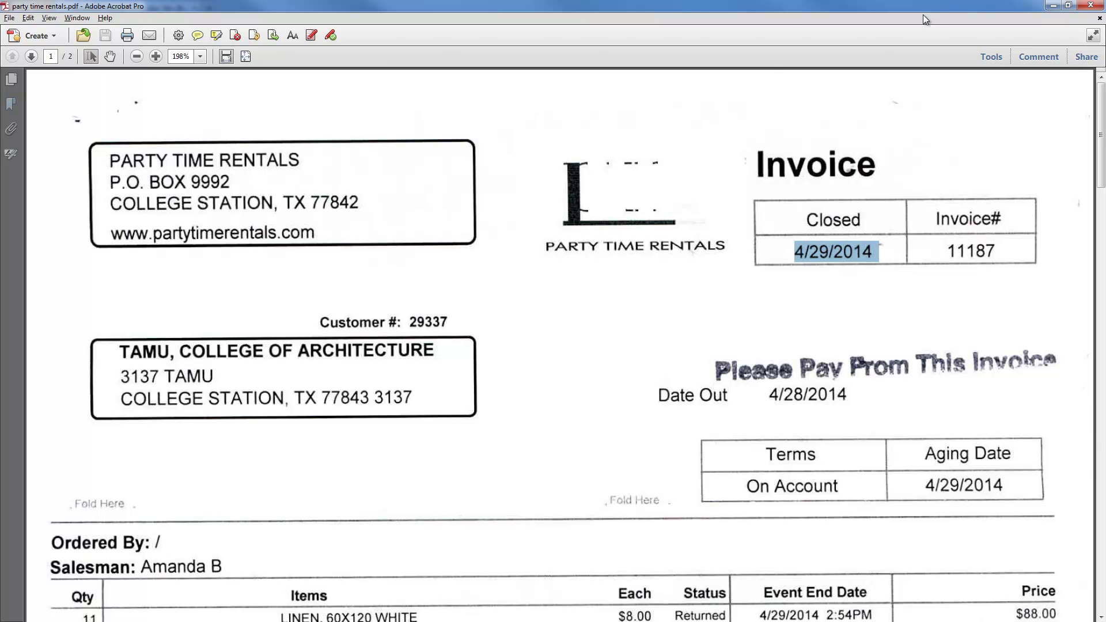
pyautogui.hotkey('alt', 'Tab')
# - Enter 4/29/14 as the Invoice Date, which sets the Due Date to 5/29/2014
pyautogui.write('4/29/14')
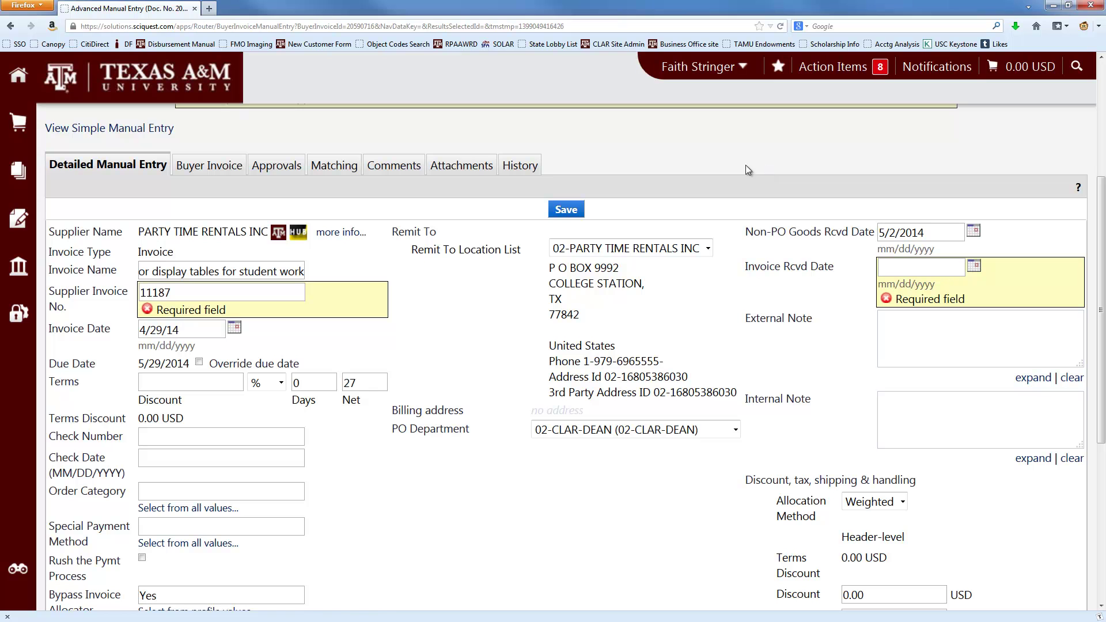
pyautogui.press('Tab')
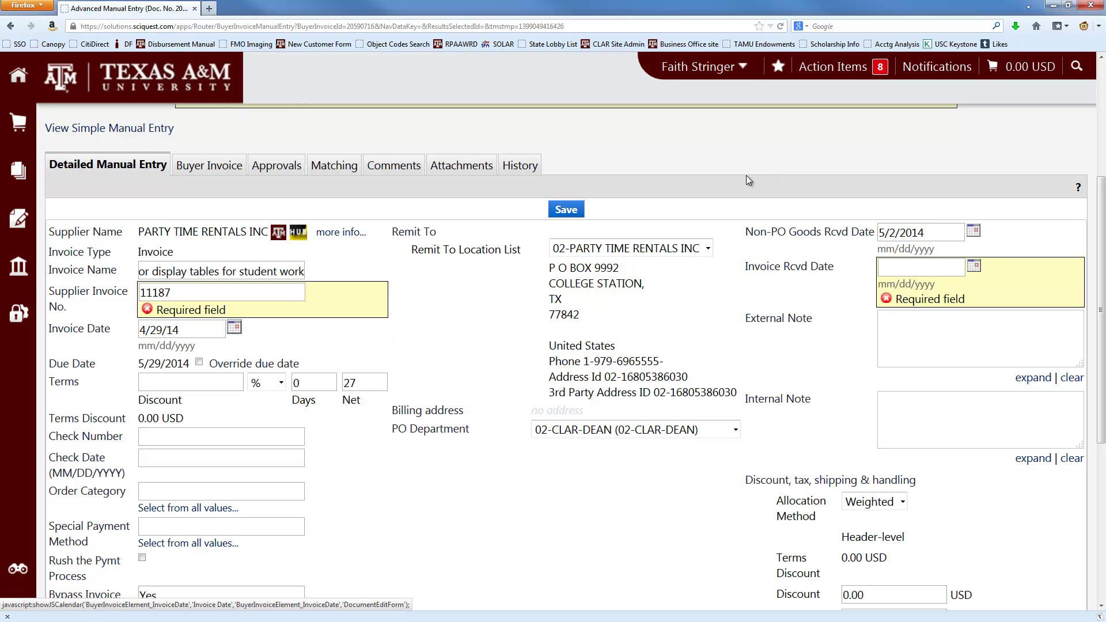
pyautogui.scroll(-3, 474, 347)
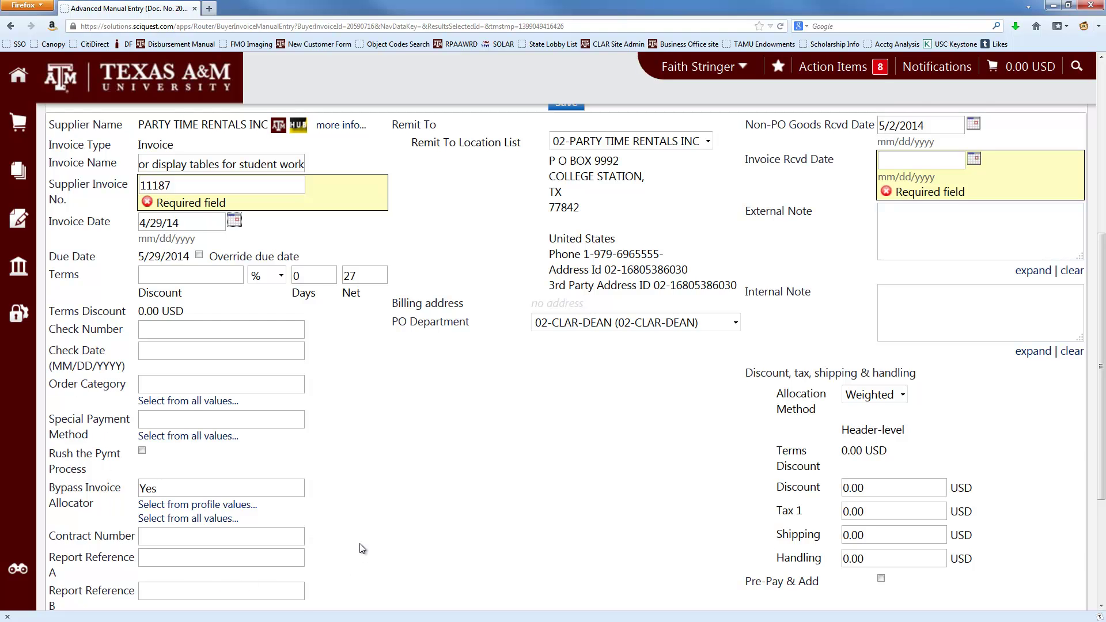
pyautogui.scroll(3, 379, 524)
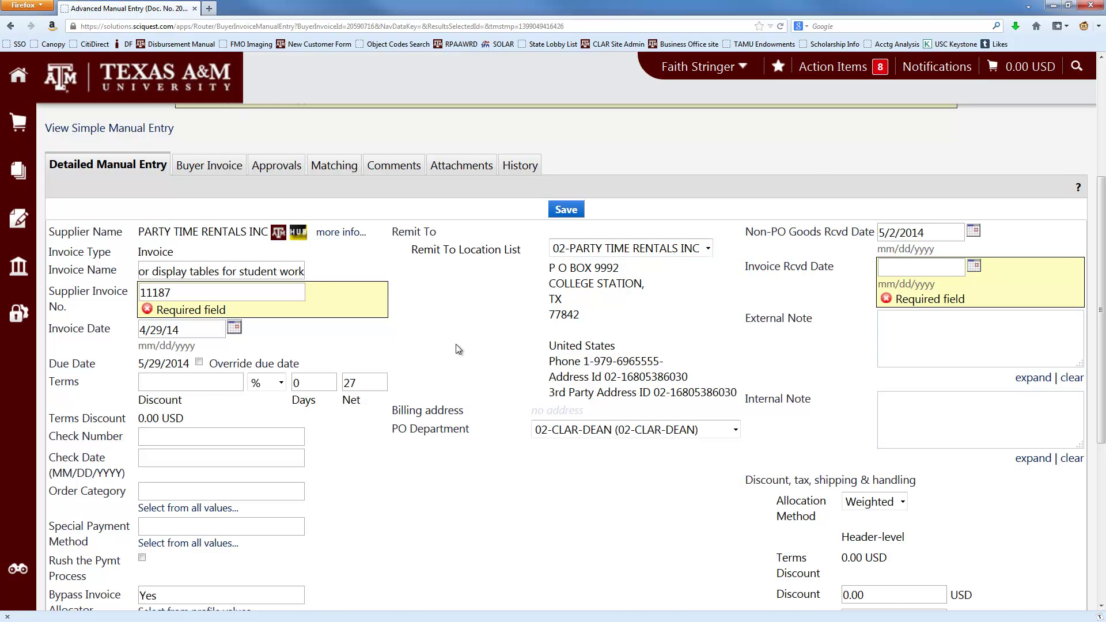
# - Select the supplier's mailing address lines on the invoice PDF to compare them
pyautogui.hotkey('alt', 'Tab')
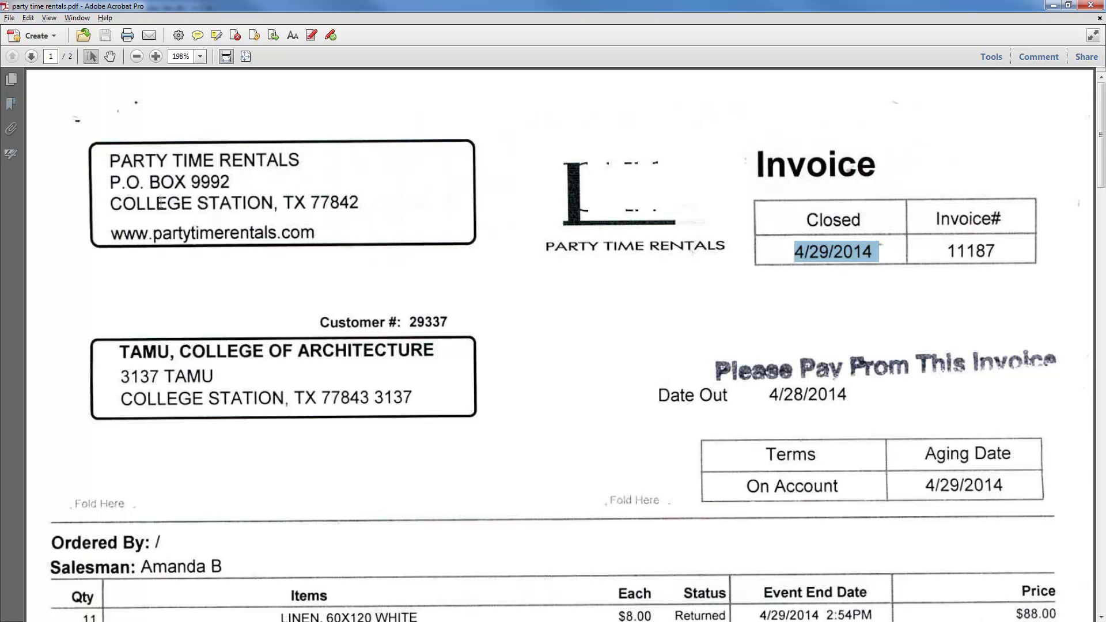
pyautogui.moveTo(109, 160); pyautogui.dragTo(364, 200)
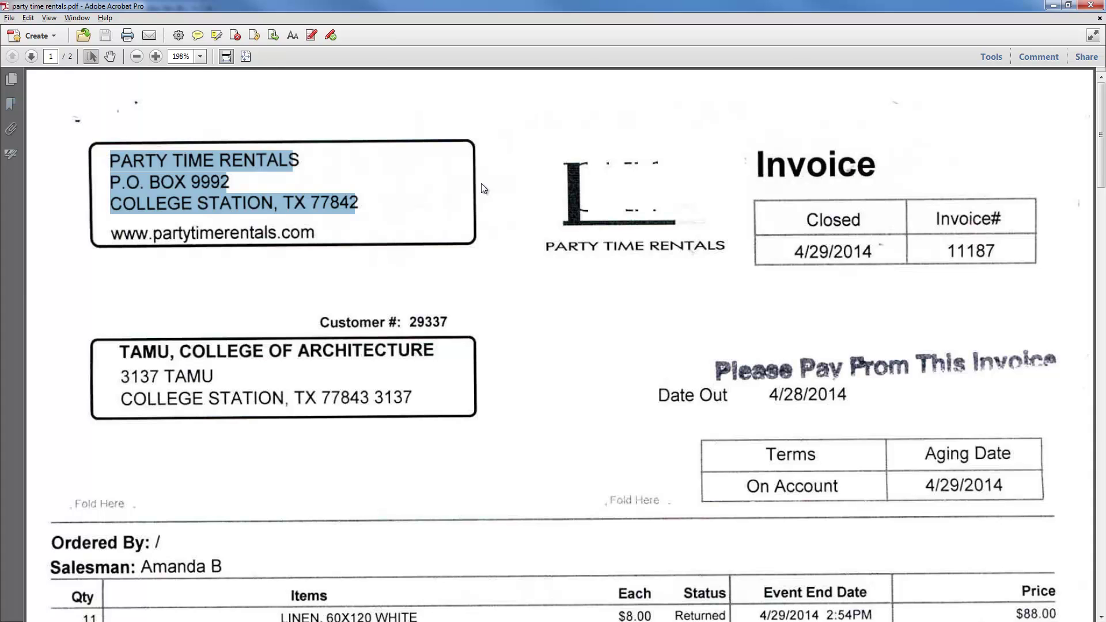
pyautogui.hotkey('alt', 'Tab')
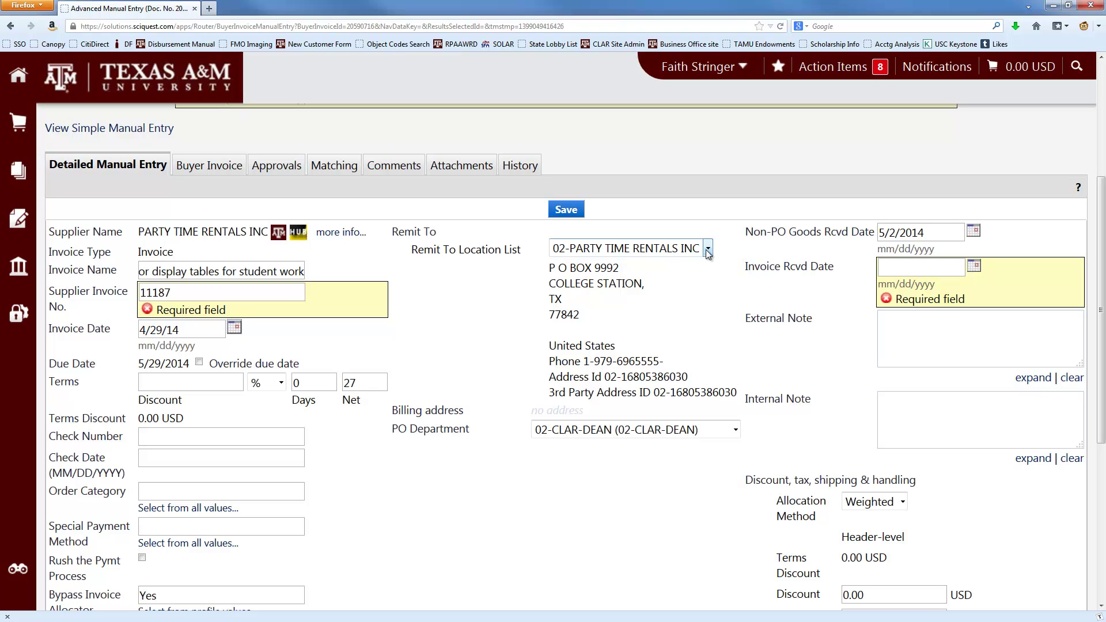
# - Choose the second PARTY TIME RENTALS INC remit-to location, the one matching the PDF's P O Box
pyautogui.click(707, 253)
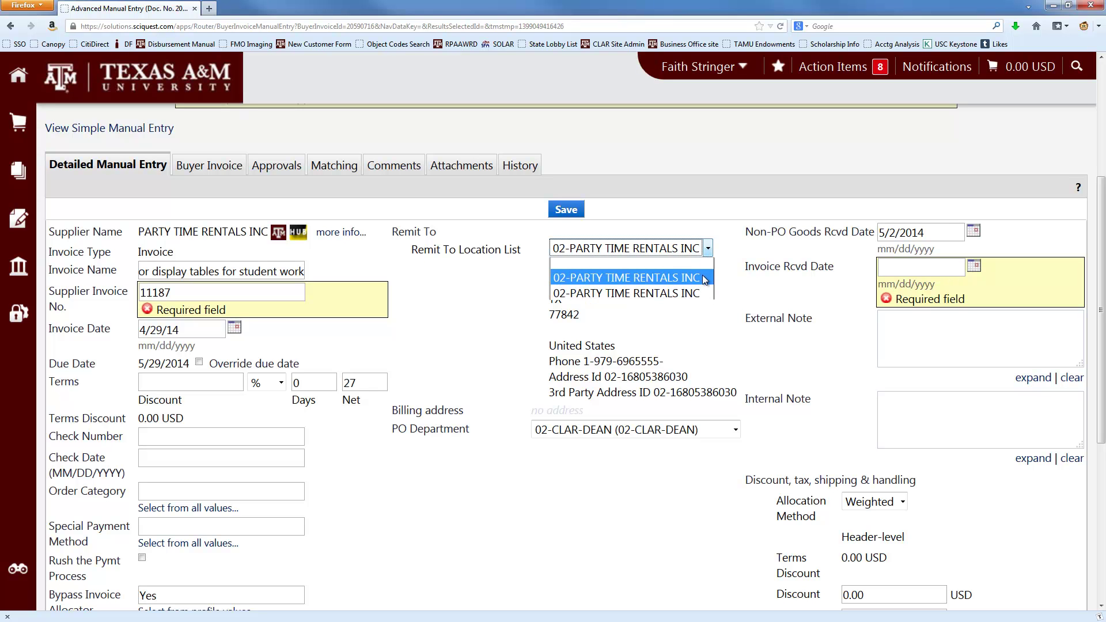
pyautogui.click(703, 277)
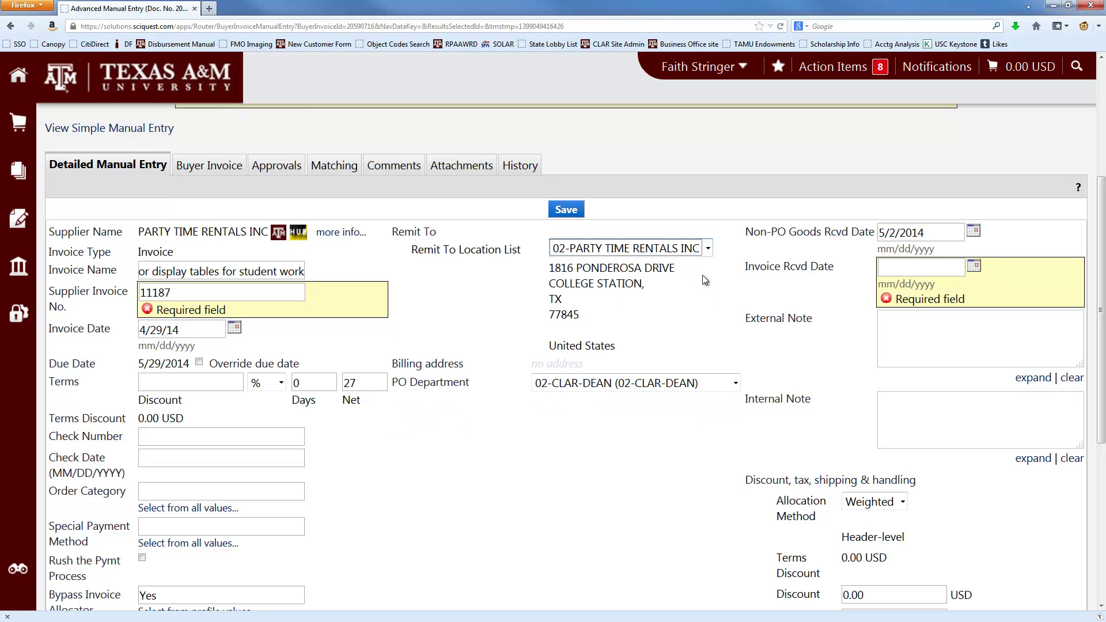
pyautogui.click(588, 250)
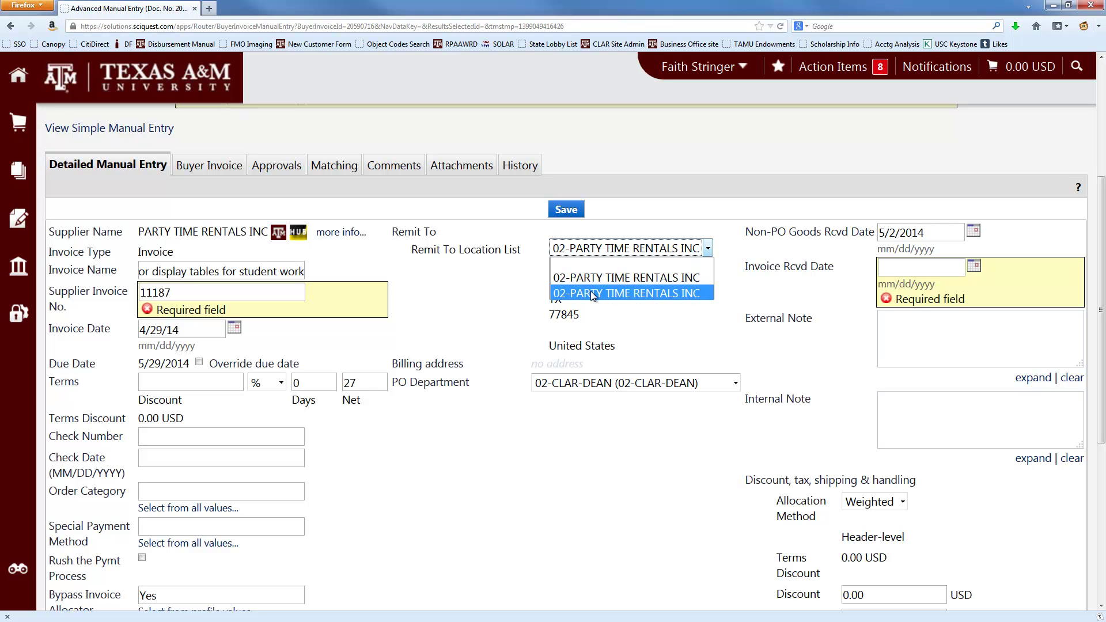
pyautogui.click(591, 294)
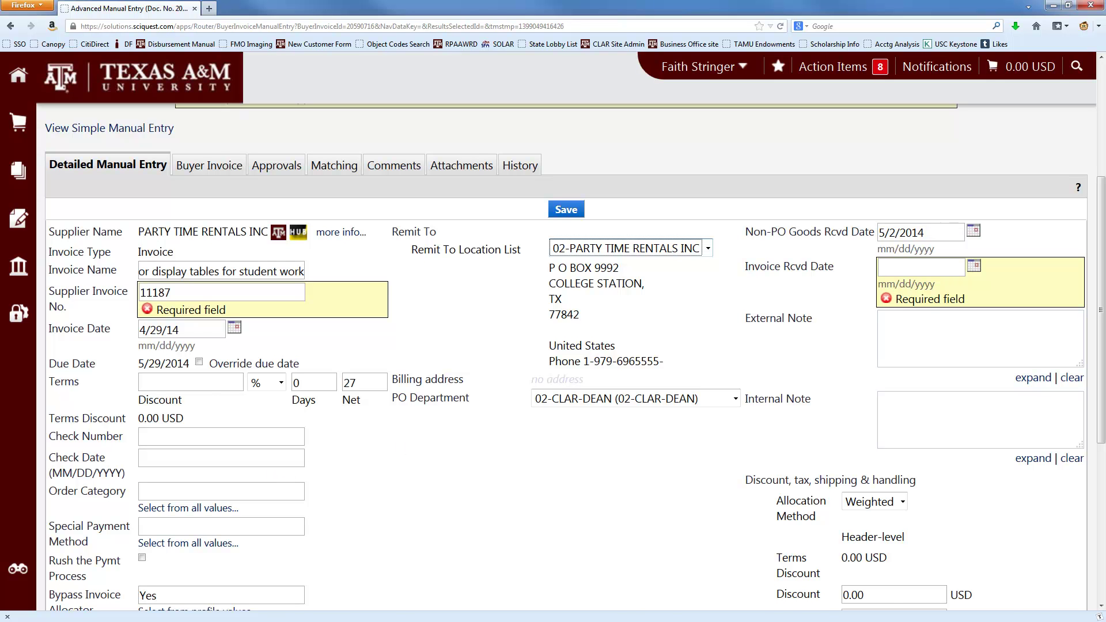
# - Scroll the invoice PDF past the linen line item down to the RECEIVED stamp
pyautogui.hotkey('alt', 'Tab')
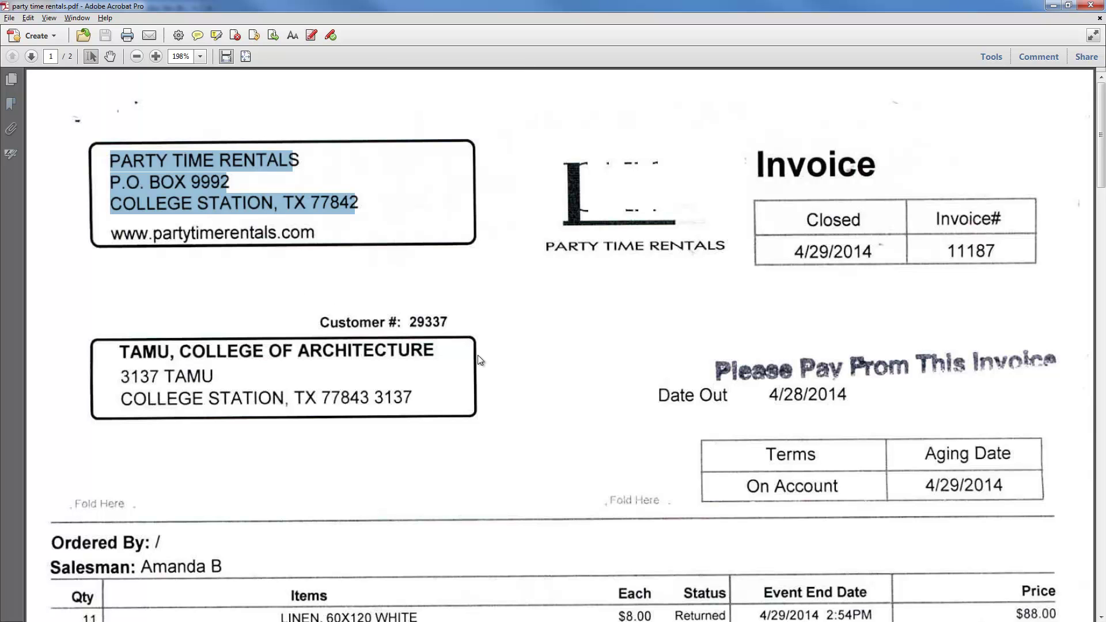
pyautogui.click(484, 366)
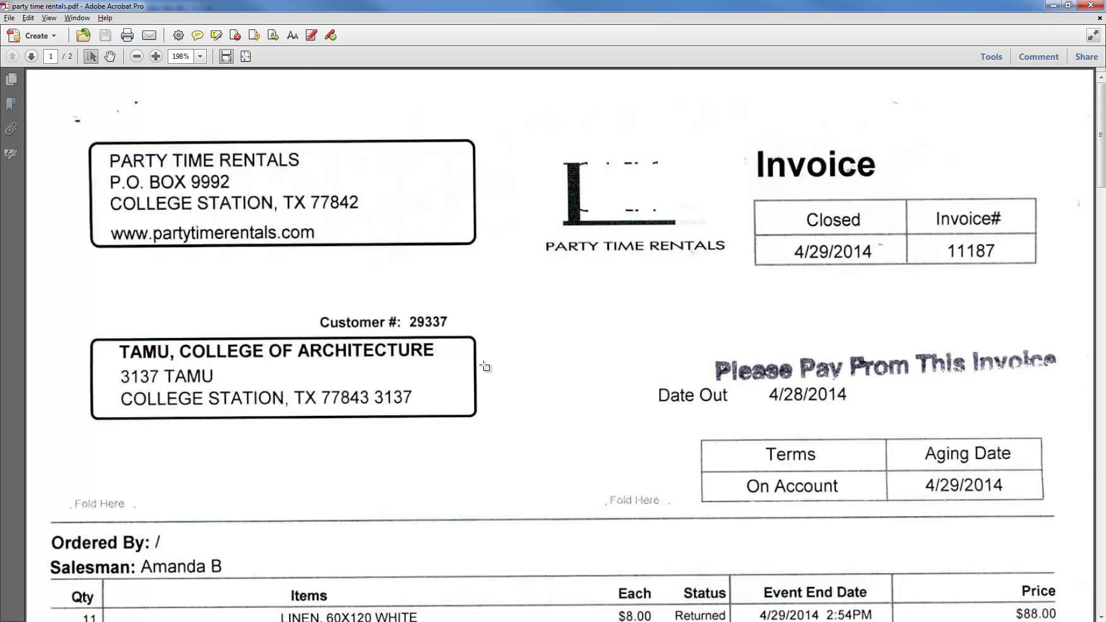
pyautogui.scroll(-3, 484, 367)
pyautogui.scroll(-1, 482, 367)
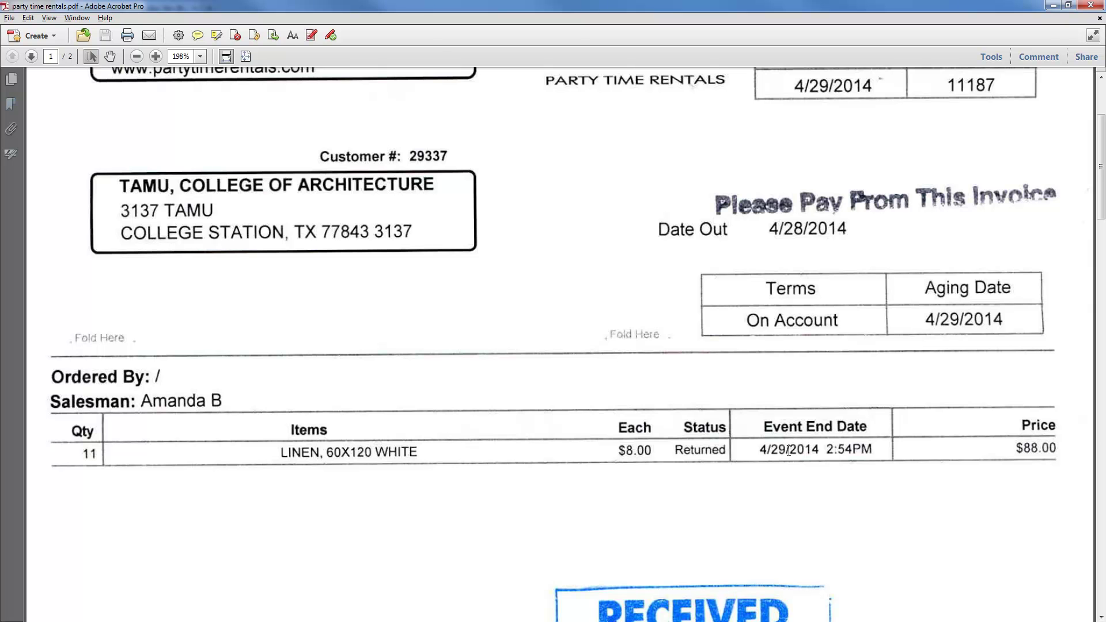
pyautogui.hotkey('alt', 'Tab')
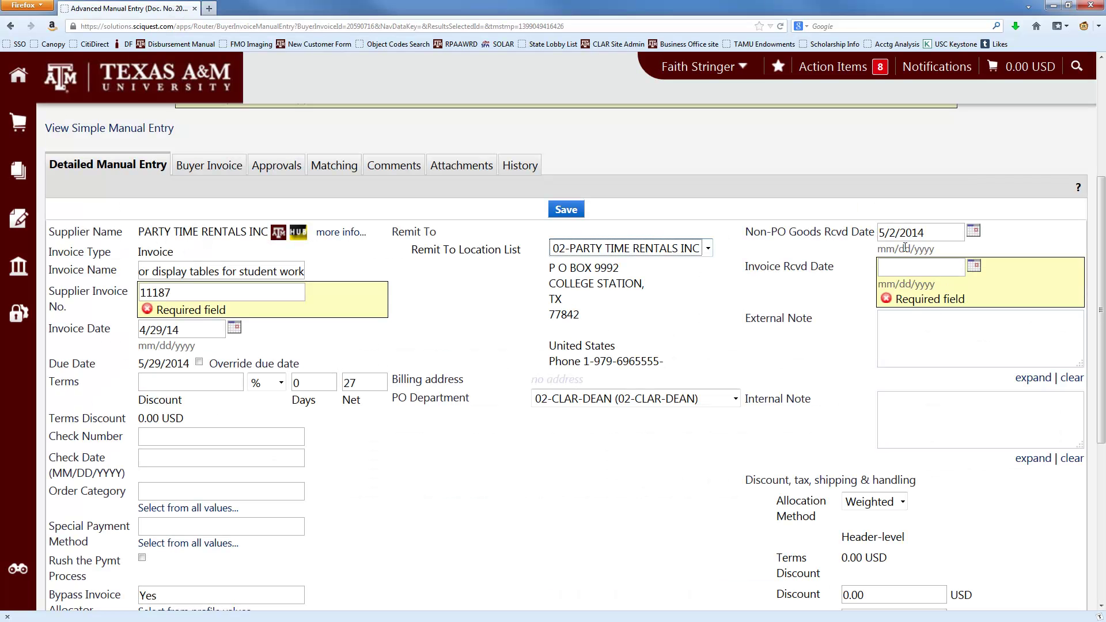
# - Replace the Non-PO Goods Rcvd Date 5/2/2014 with 4/29/14
pyautogui.tripleClick(904, 232)
pyautogui.write('4/29')
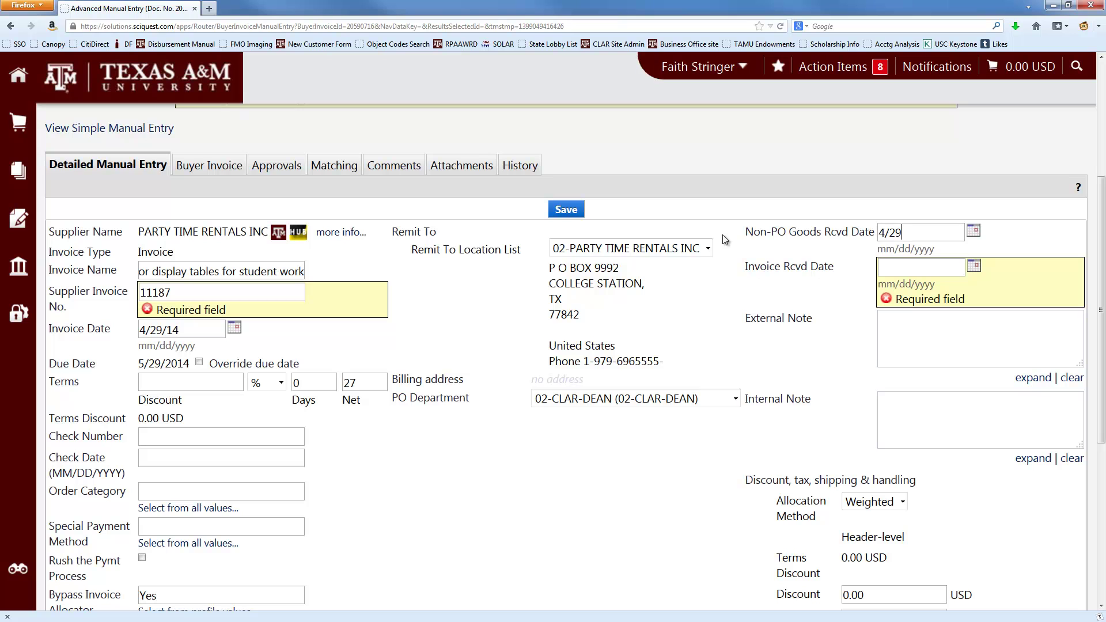
pyautogui.write('/14')
# - Check the PDF's MAY 01 2014 RECEIVED stamp and enter Invoice Rcvd Date 5/1/14
pyautogui.hotkey('alt', 'Tab')
pyautogui.scroll(-4, 595, 375)
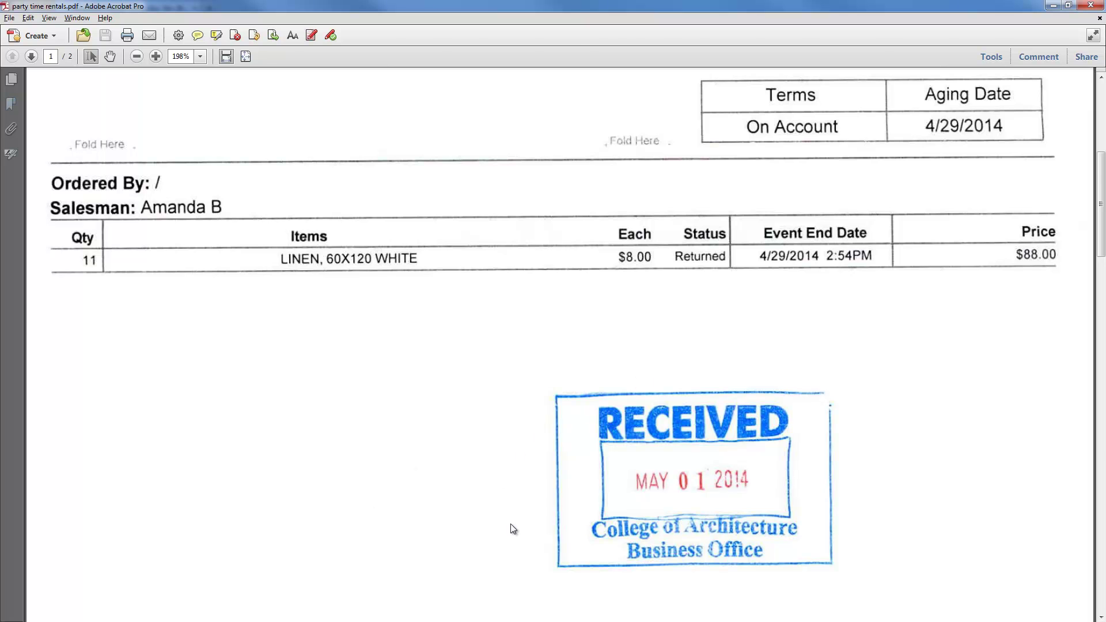
pyautogui.hotkey('alt', 'Tab')
pyautogui.write('5/1/14')
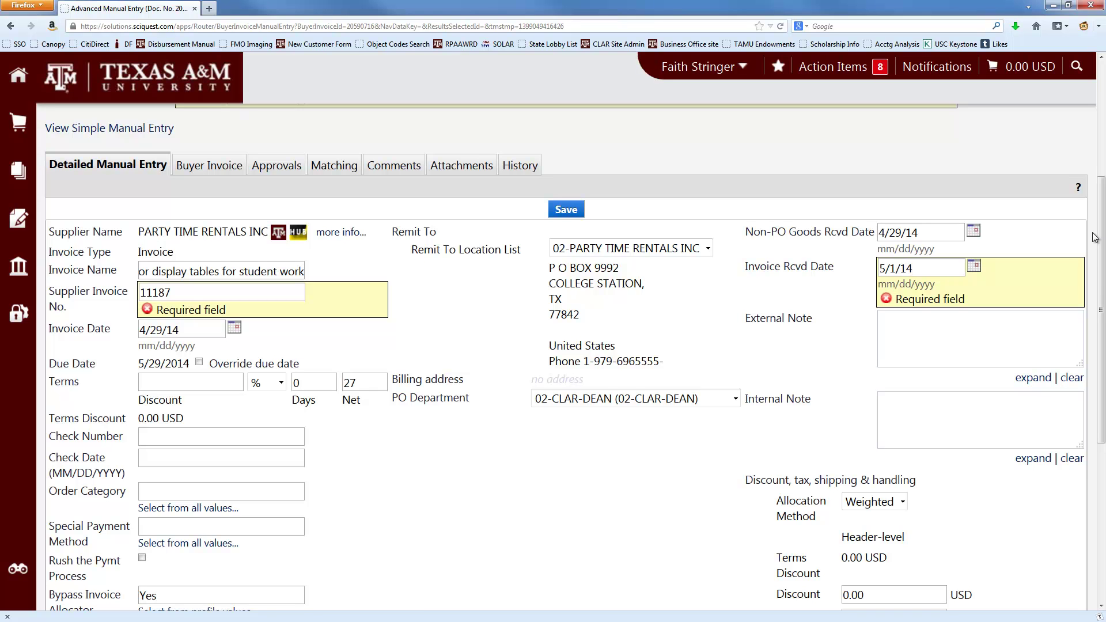
# - Review the header (invoice 11187, dates 4/29/14 and 5/1/14) and click into the internal note
pyautogui.press('Tab')
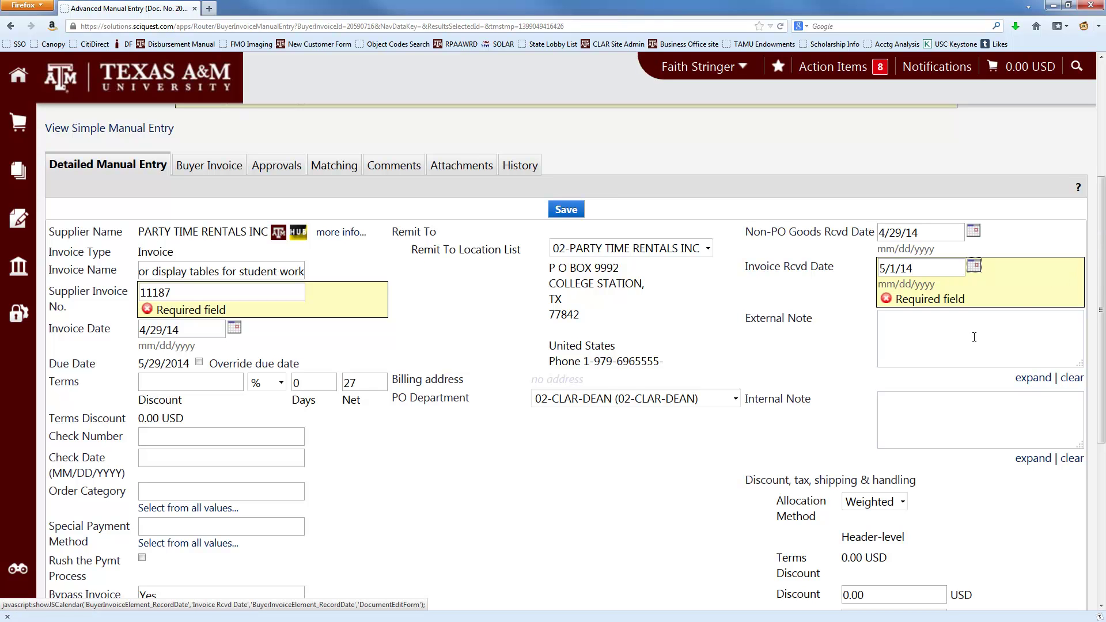
pyautogui.scroll(-5, 955, 433)
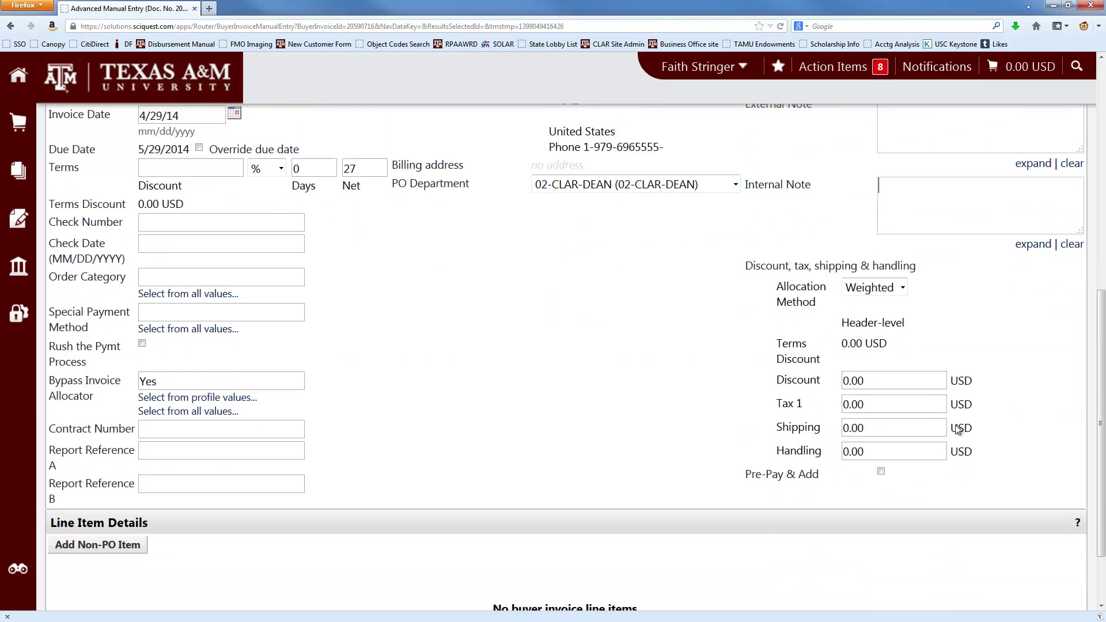
pyautogui.scroll(1, 956, 426)
pyautogui.scroll(2, 957, 425)
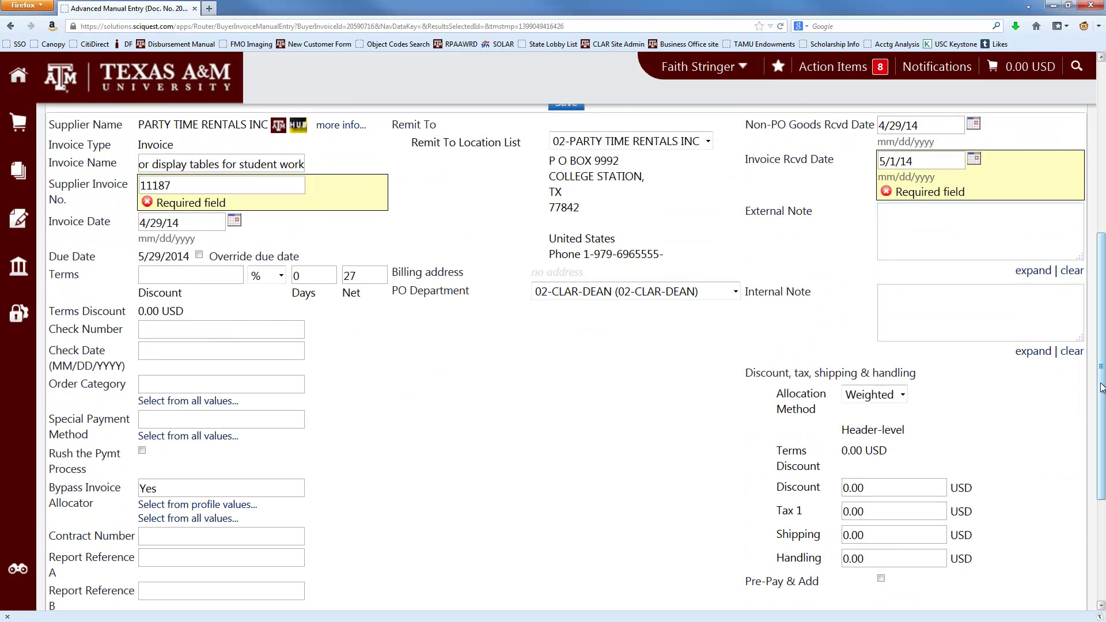
pyautogui.click(931, 313)
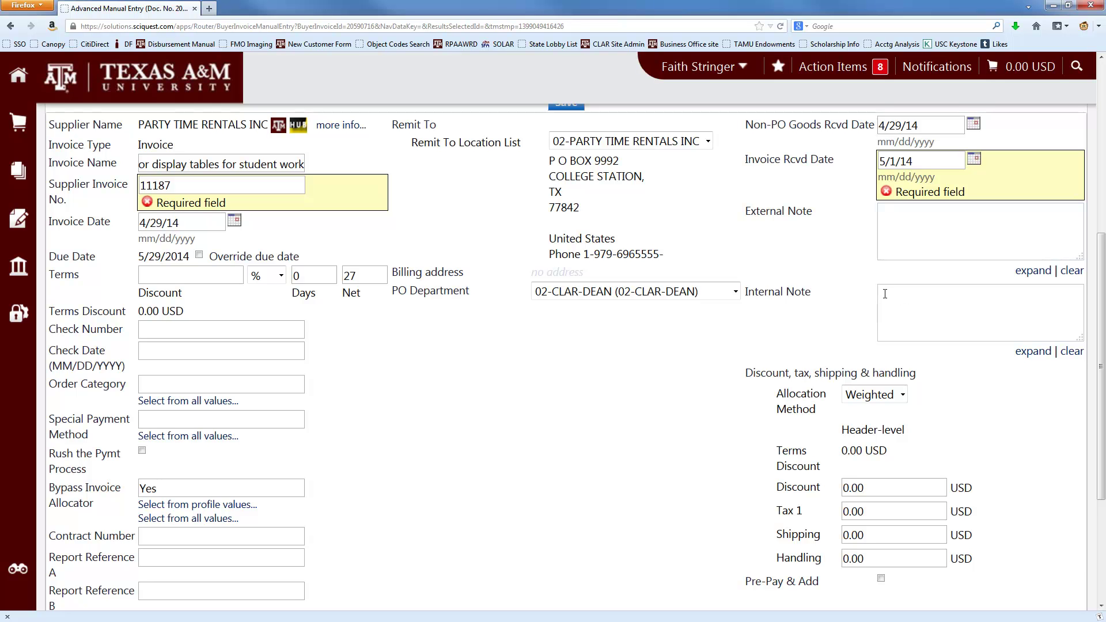
pyautogui.scroll(-3, 885, 294)
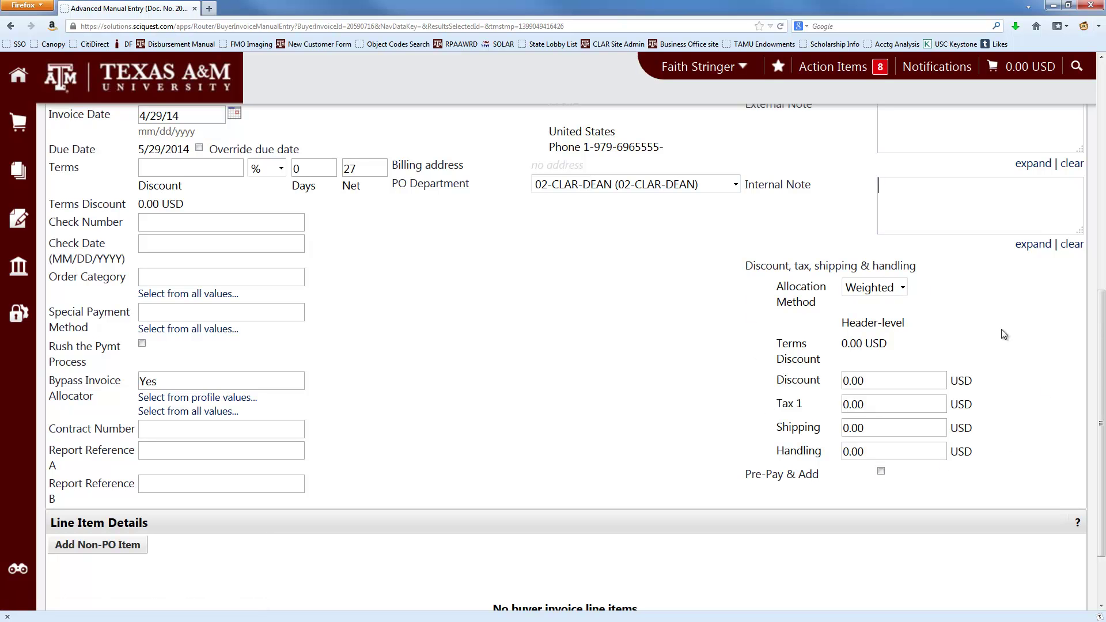
pyautogui.scroll(3, 865, 271)
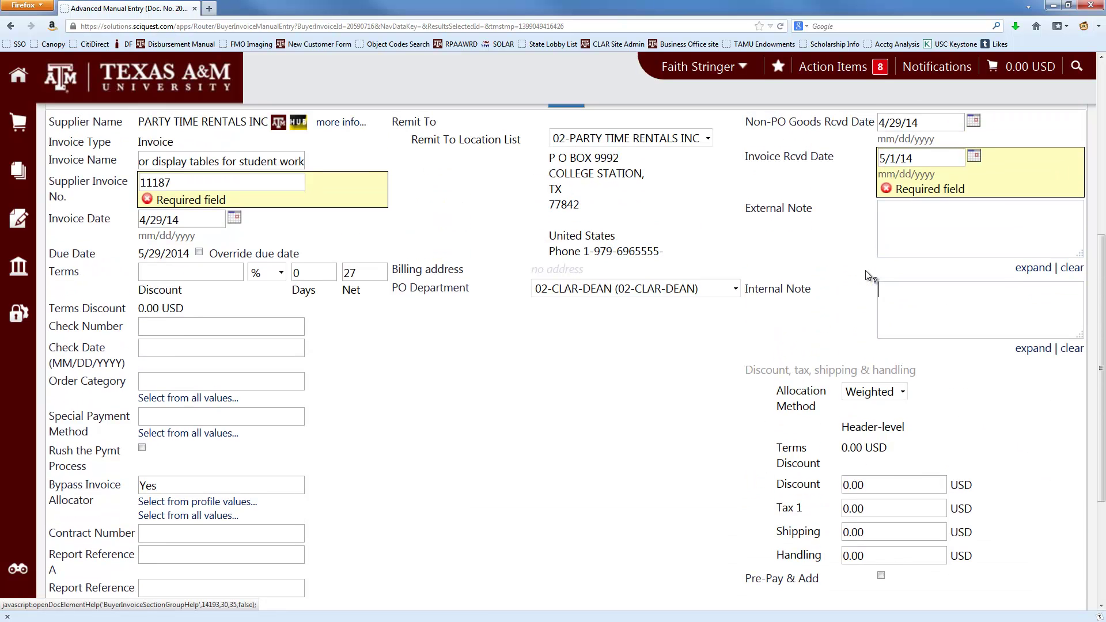
pyautogui.scroll(3, 865, 270)
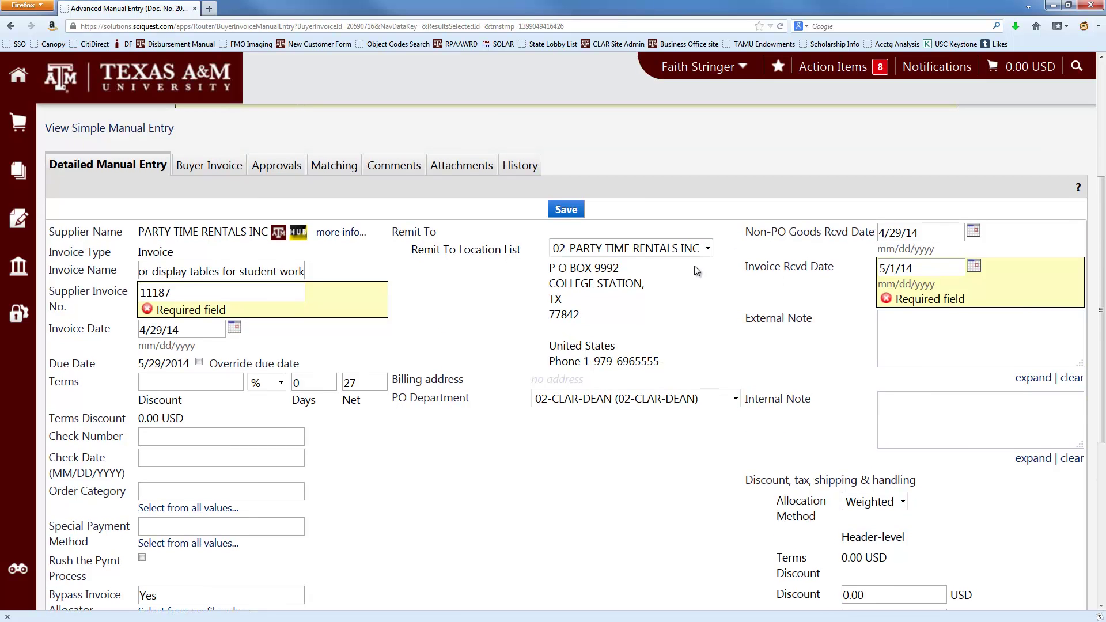
# - Save the header, getting Due Date 5/26/2014, and scroll to Line Item Details
pyautogui.click(566, 210)
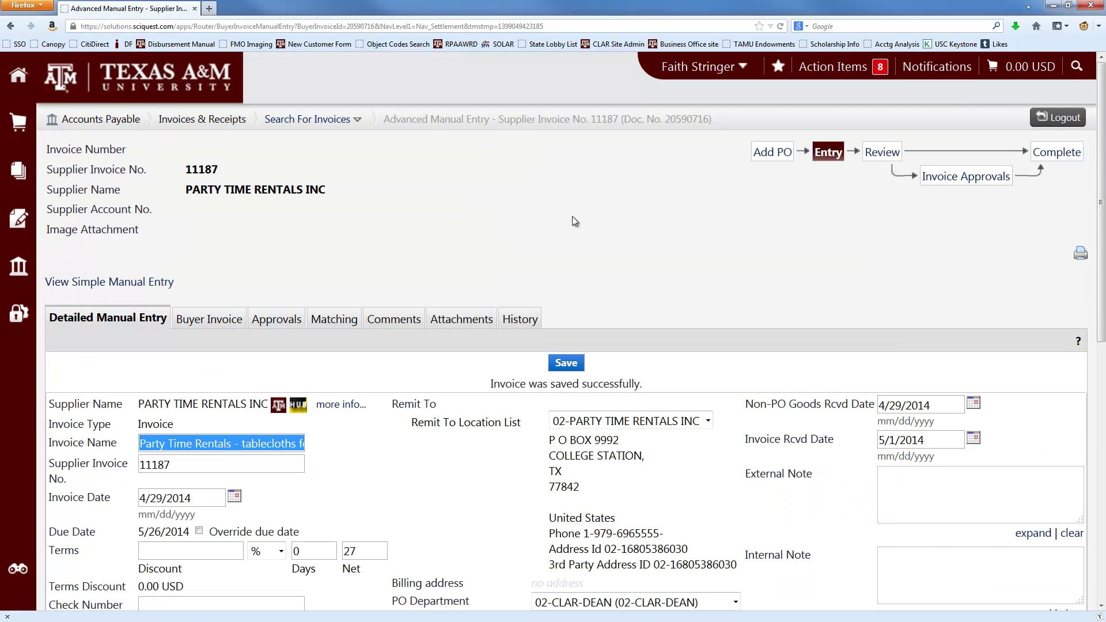
pyautogui.scroll(-4, 572, 216)
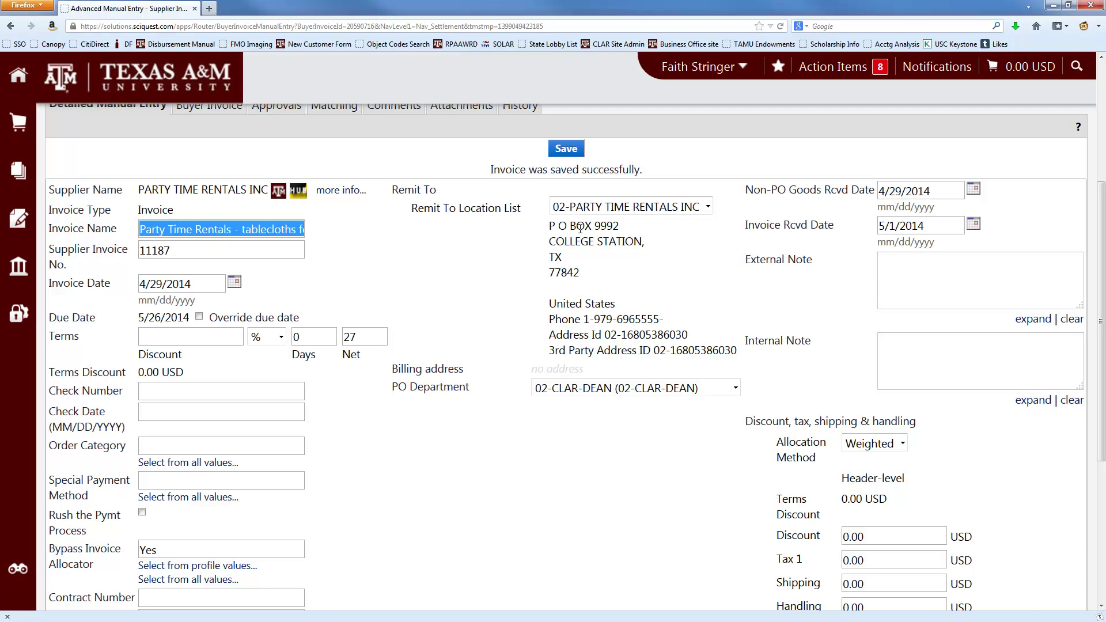
pyautogui.scroll(-5, 580, 228)
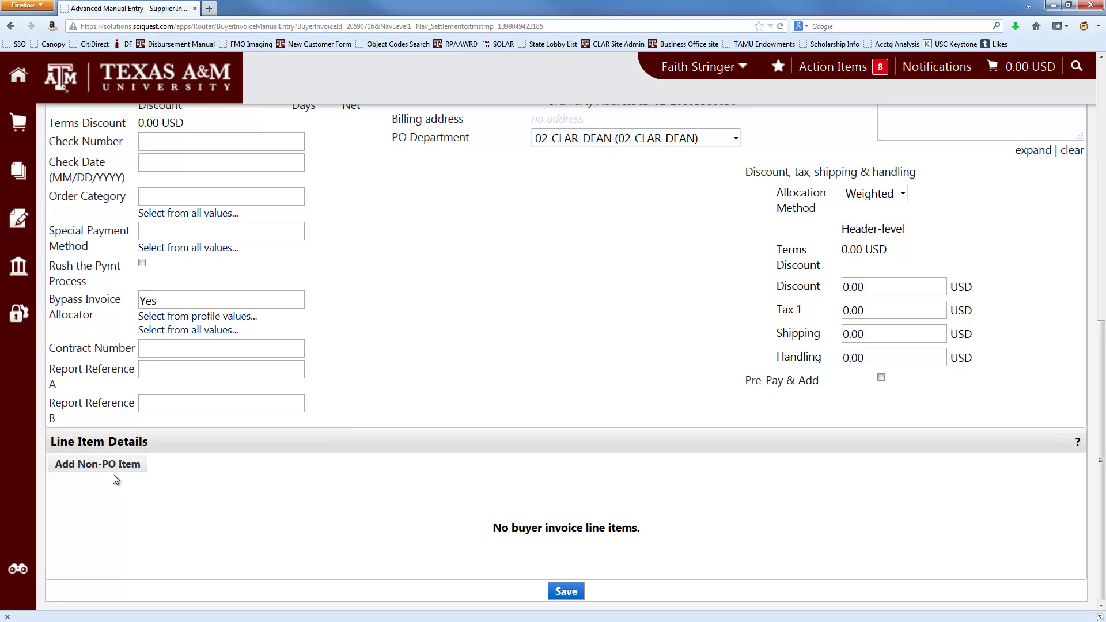
# - Add a non-PO line item described as 'rental of tablecloths'
pyautogui.click(105, 469)
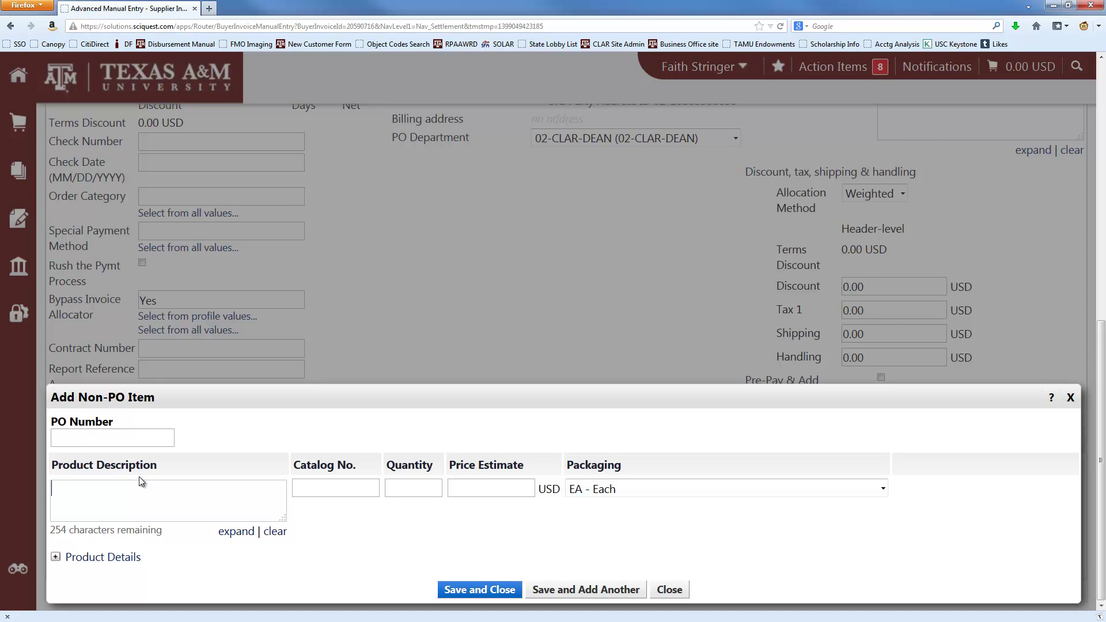
pyautogui.write('rental of tablecloths')
# - Check the PDF invoice and enter '-' as the line's catalog number
pyautogui.hotkey('alt', 'Tab')
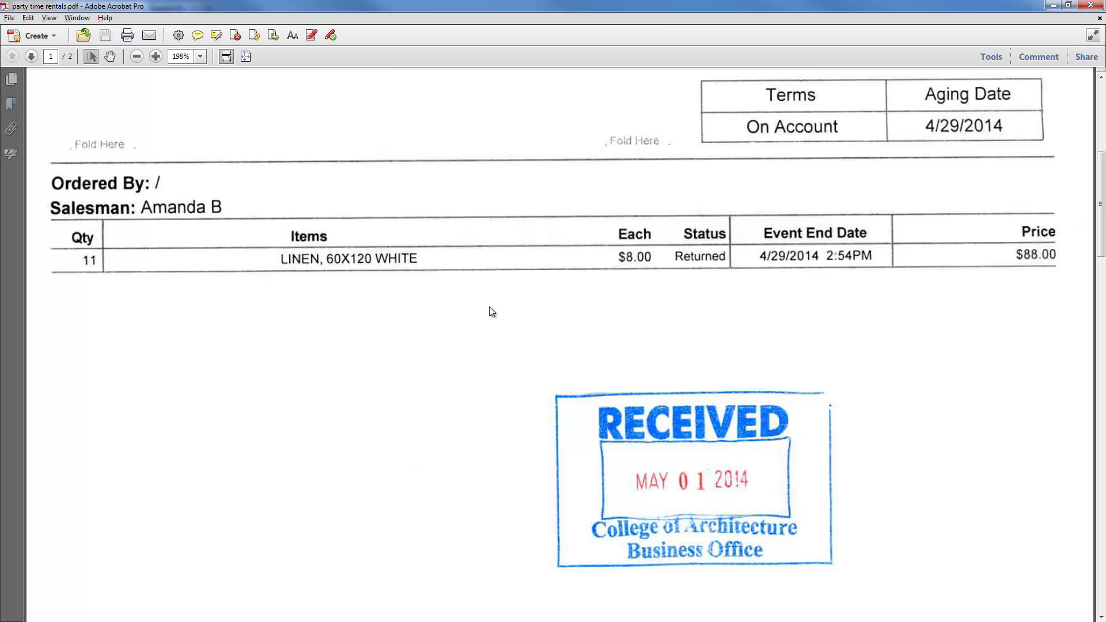
pyautogui.hotkey('alt', 'Tab')
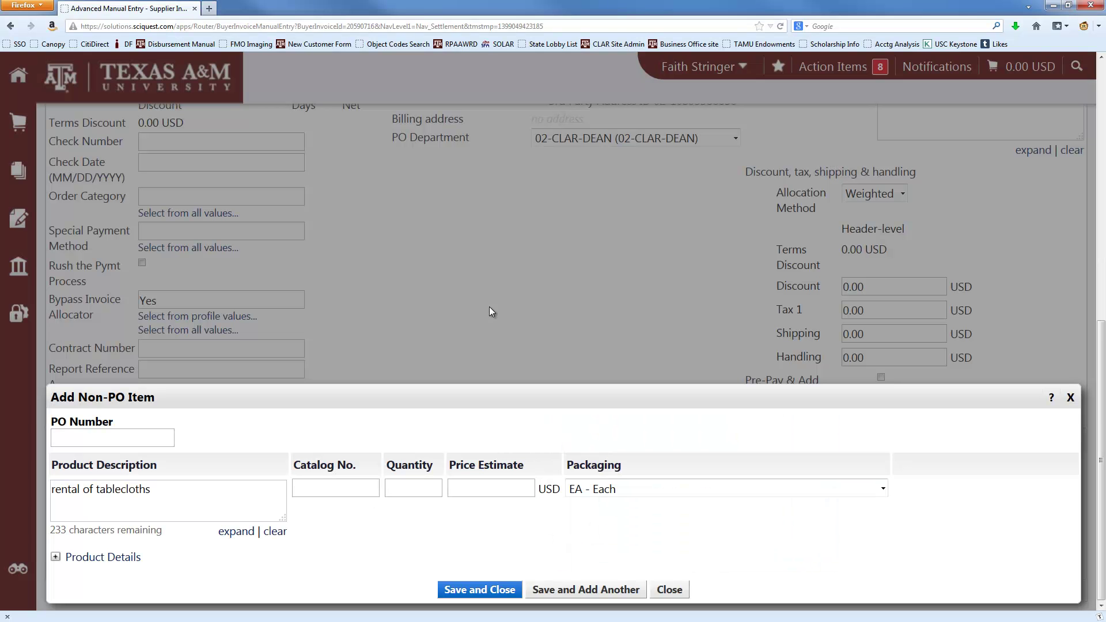
pyautogui.press('Tab')
pyautogui.write('-')
# - Copy quantity 11 and unit price 8.00 from the PDF into the line
pyautogui.click(410, 490)
pyautogui.hotkey('alt', 'Tab')
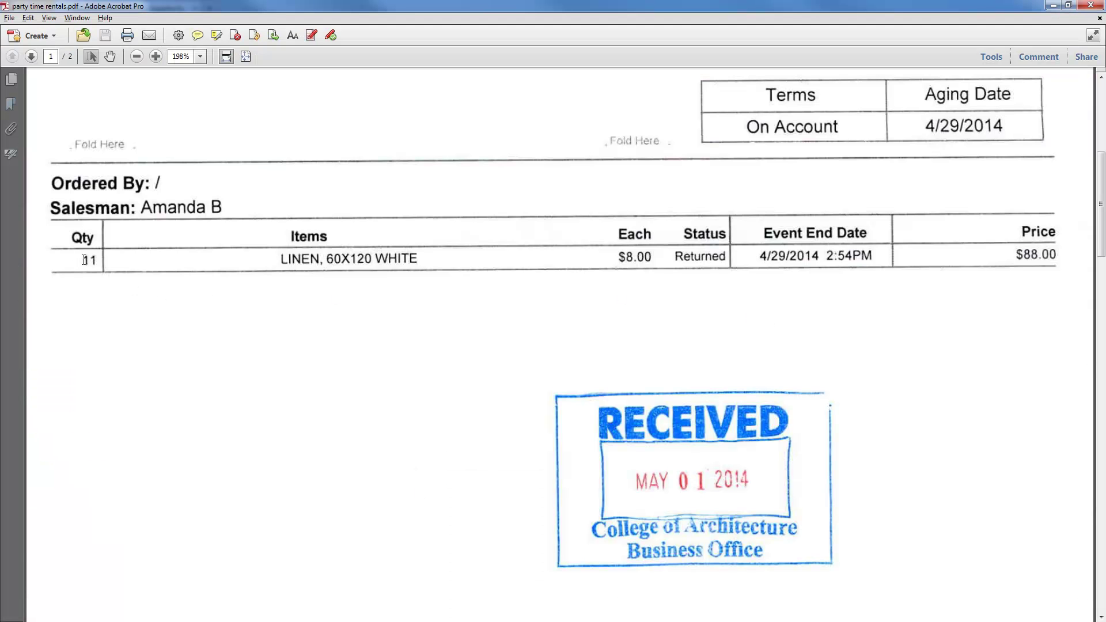
pyautogui.moveTo(79, 259); pyautogui.dragTo(97, 259)
pyautogui.hotkey('ctrl', 'c')
pyautogui.hotkey('alt', 'Tab')
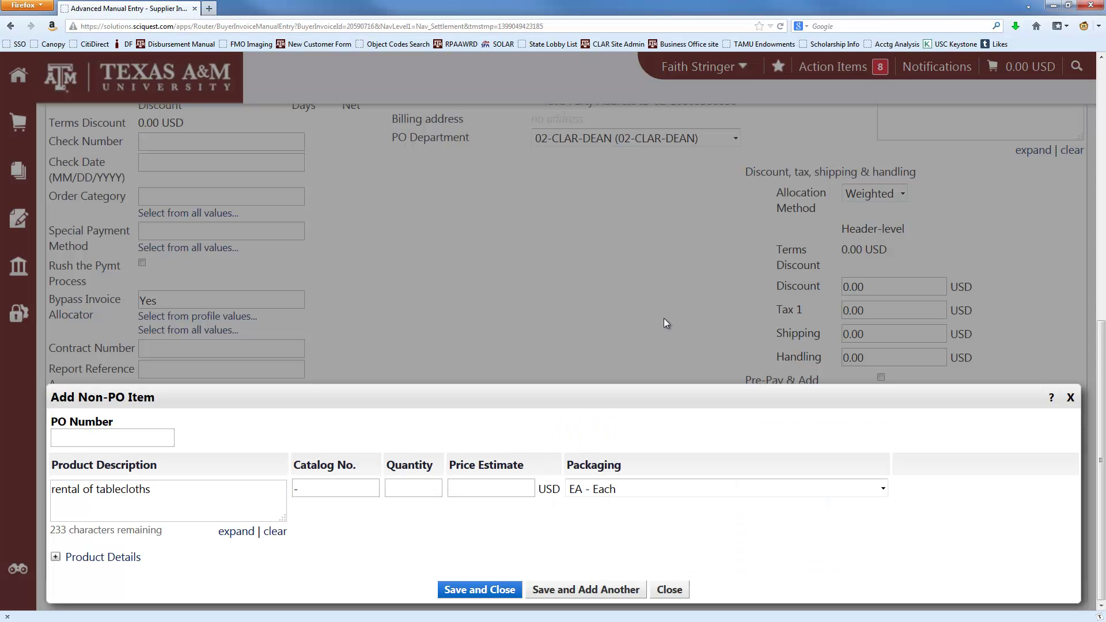
pyautogui.hotkey('ctrl', 'v')
pyautogui.hotkey('alt', 'Tab')
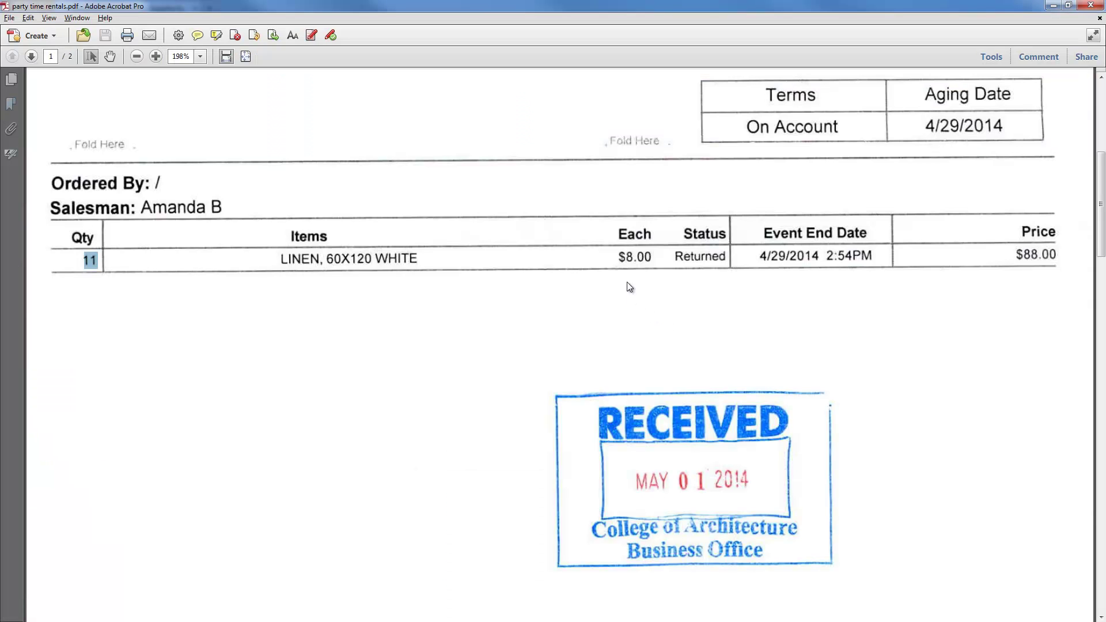
pyautogui.moveTo(620, 259); pyautogui.dragTo(649, 259)
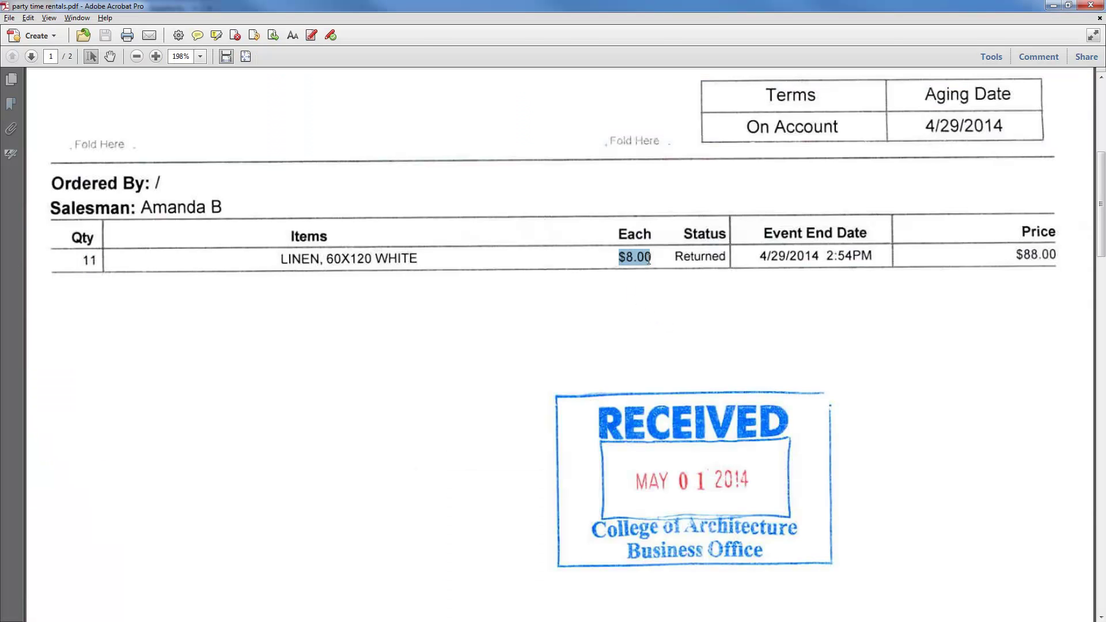
pyautogui.hotkey('alt', 'Tab')
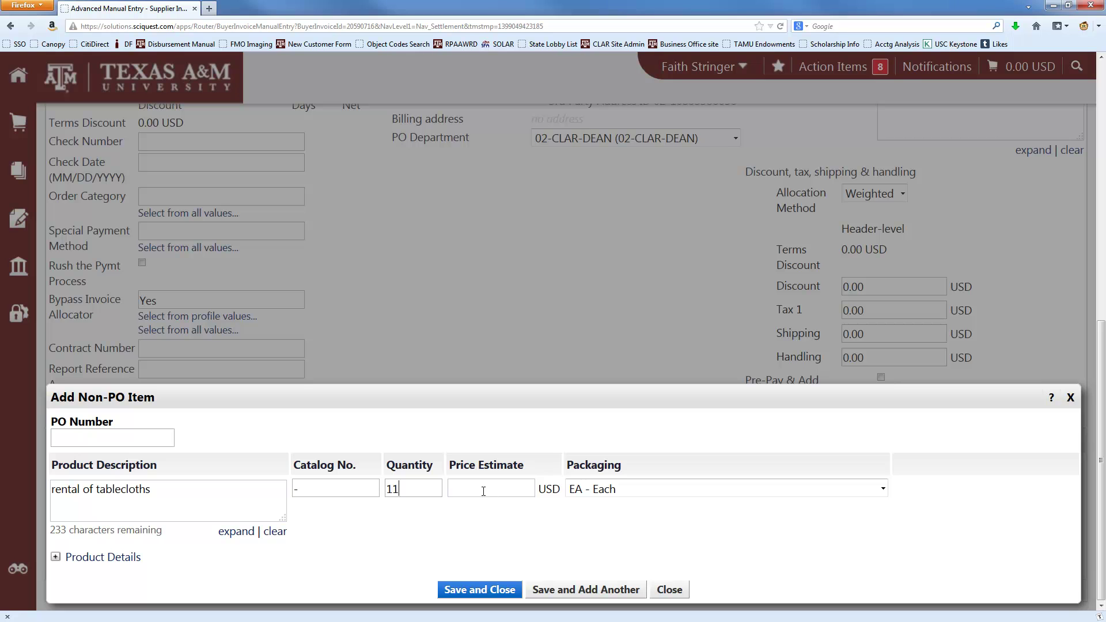
pyautogui.write('8.00')
# - Save the tablecloth line and bring up the invoice's Review summary page
pyautogui.click(480, 589)
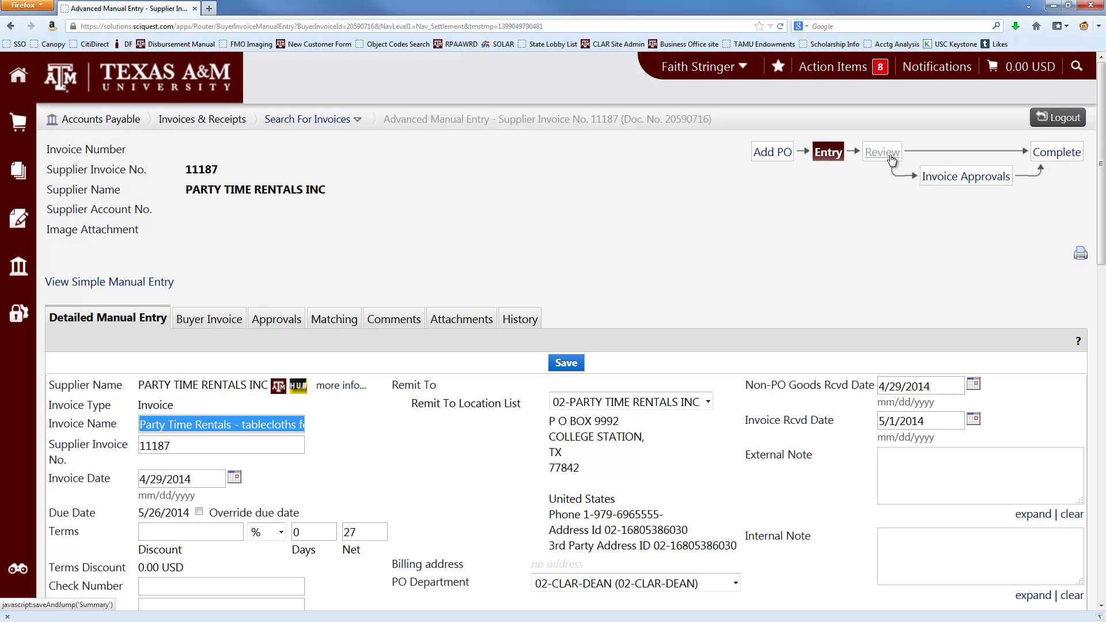
pyautogui.click(891, 159)
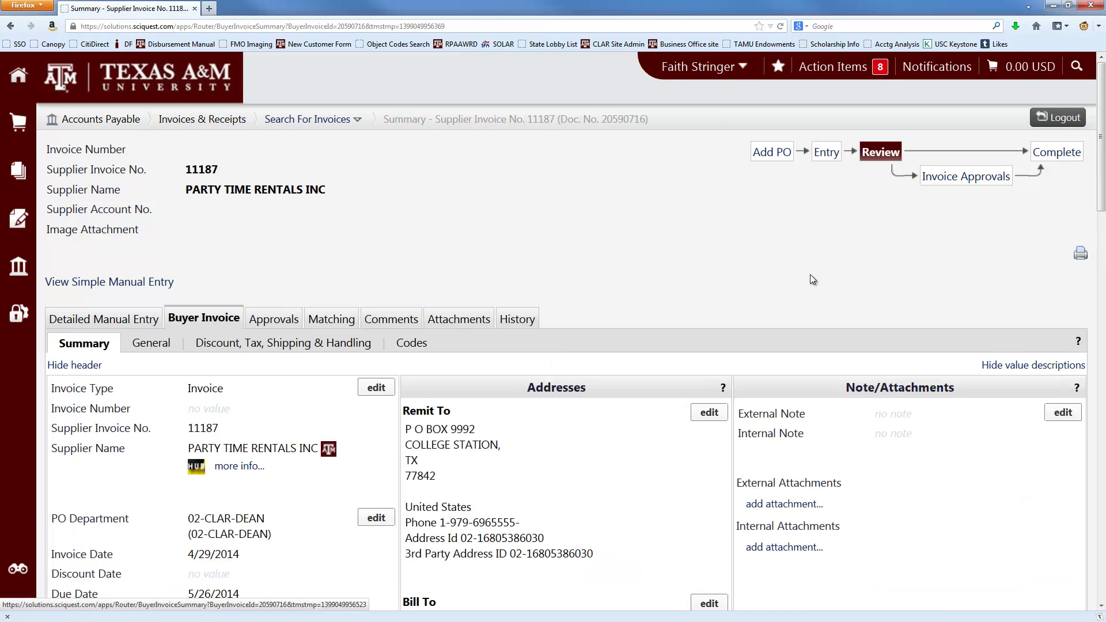
pyautogui.scroll(-5, 811, 280)
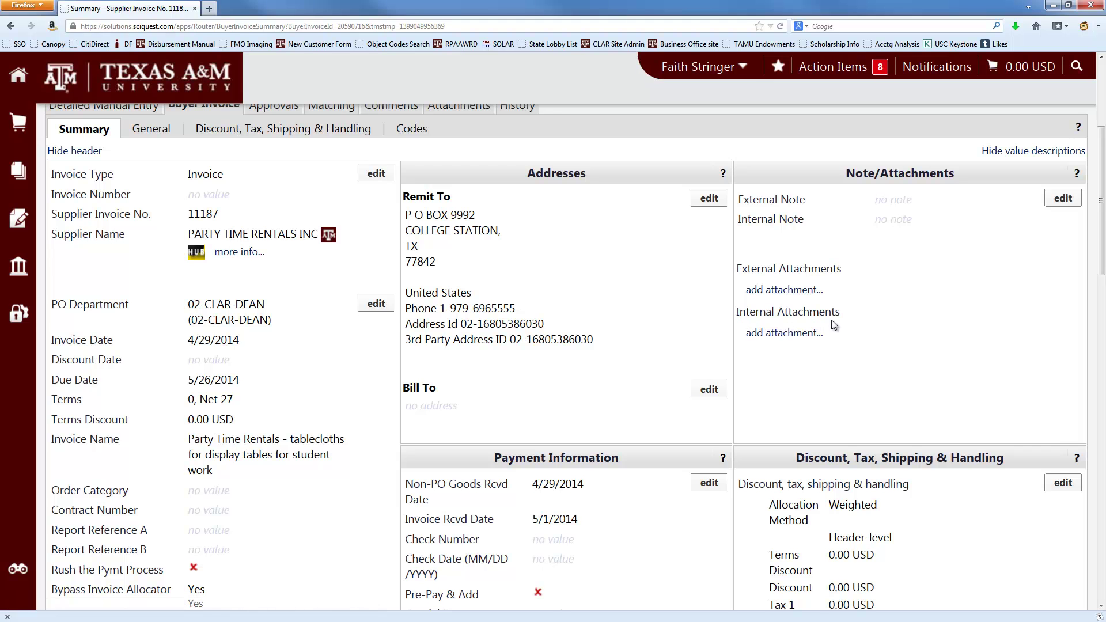
# - Upload party time rentals.pdf as an internal attachment named invoice
pyautogui.click(797, 334)
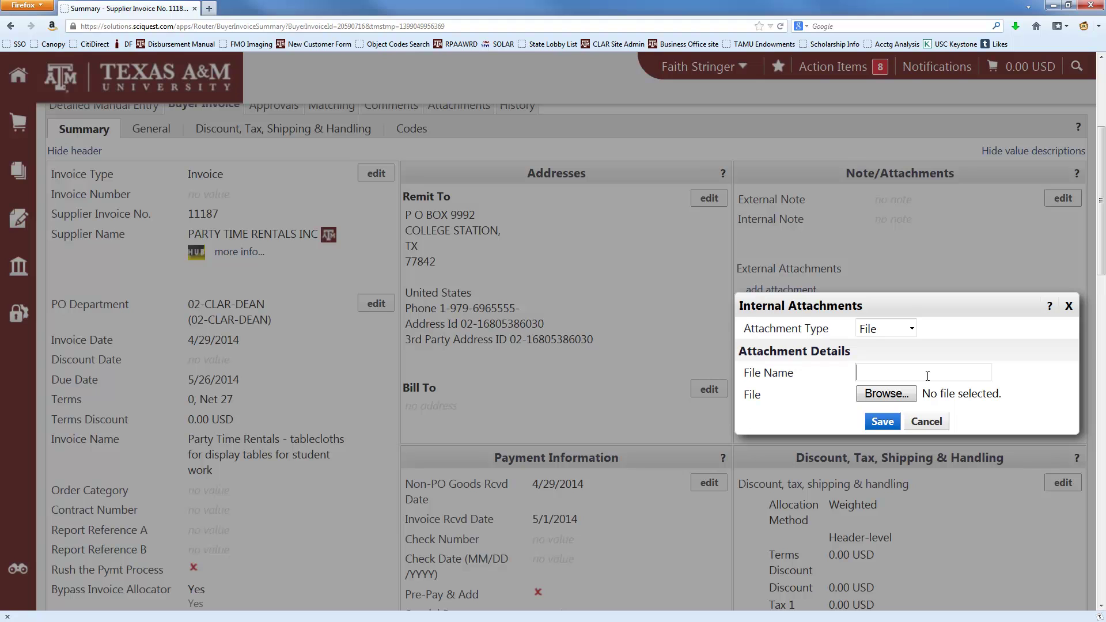
pyautogui.click(927, 373)
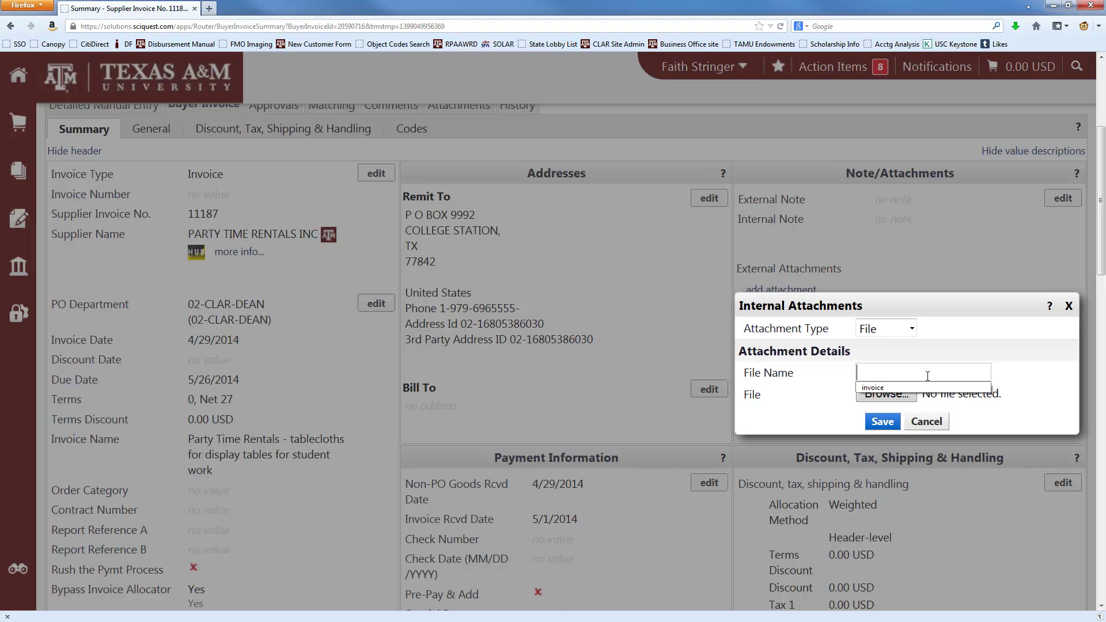
pyautogui.click(897, 388)
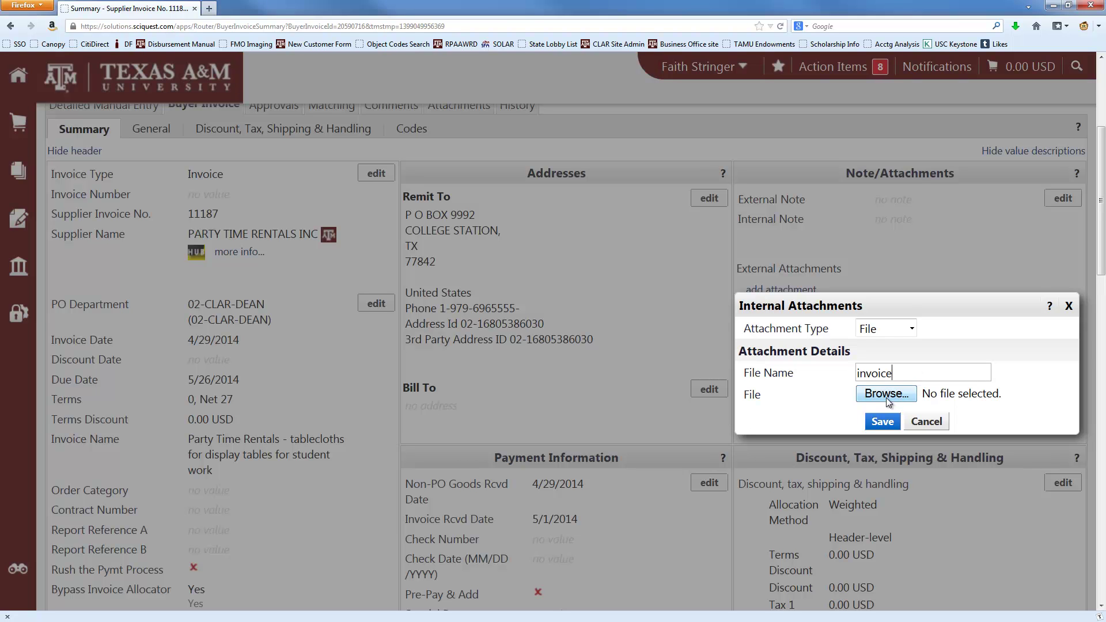
pyautogui.click(886, 394)
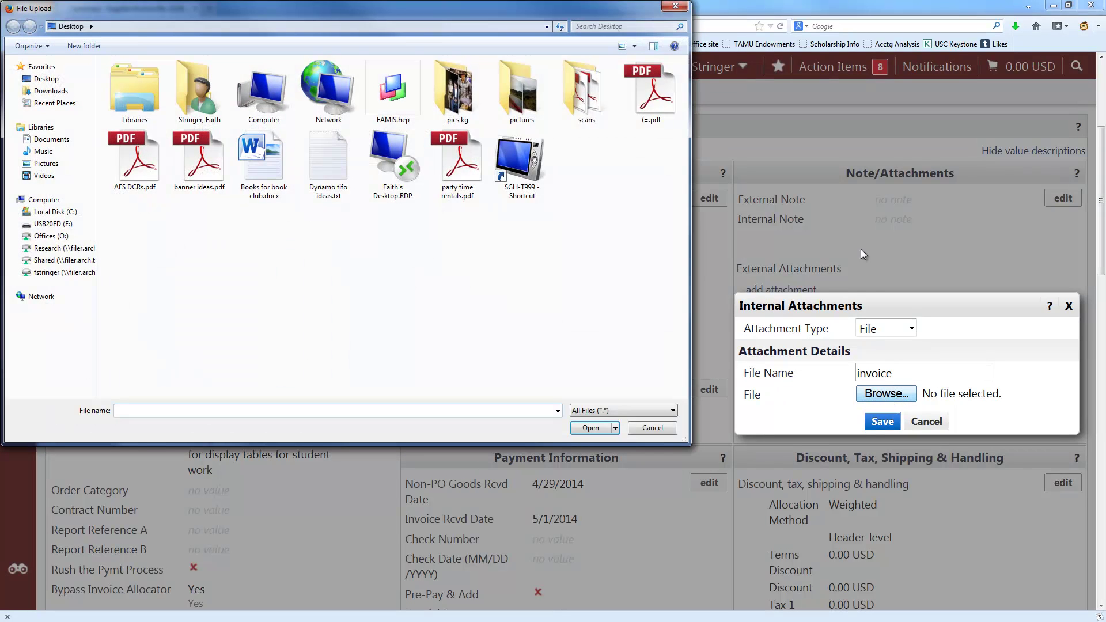
pyautogui.doubleClick(467, 176)
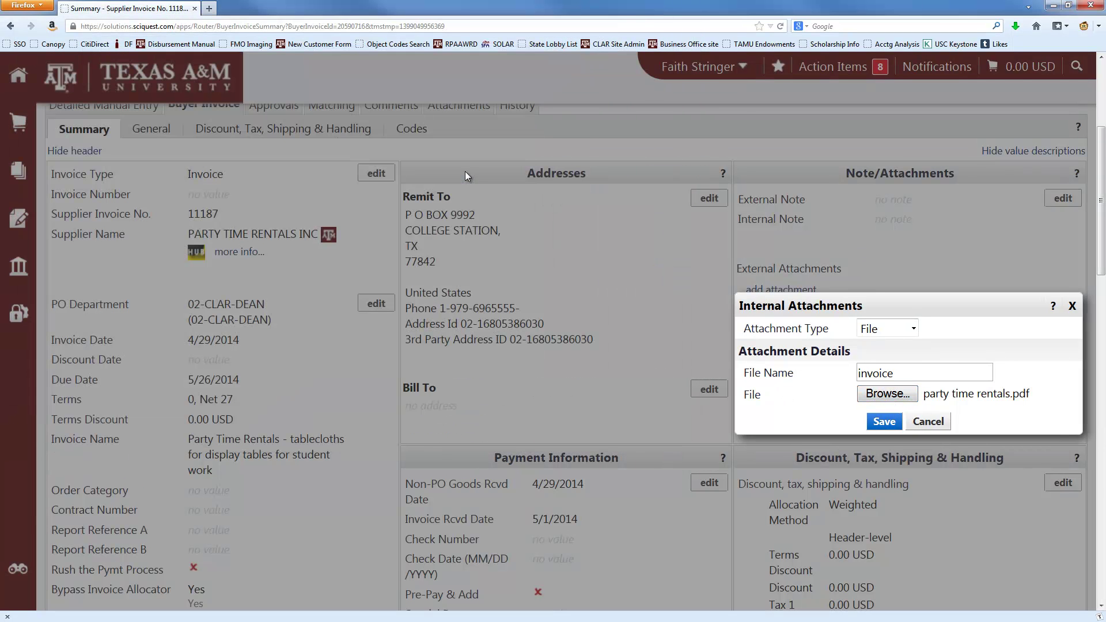
pyautogui.click(885, 425)
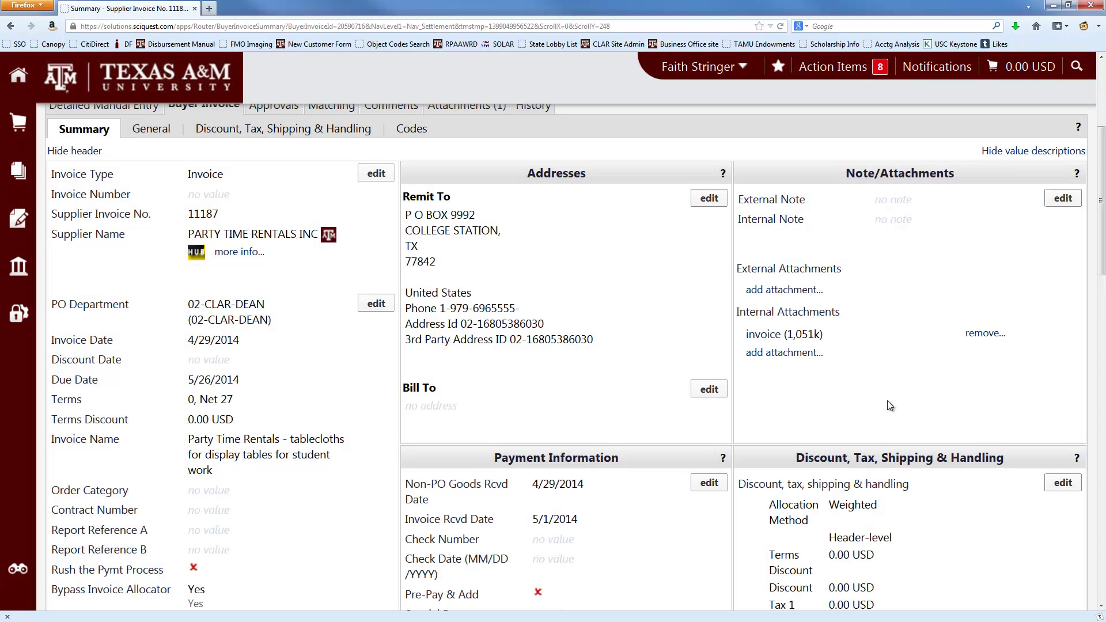
# - Open the tablecloth line's Accounting Codes and step through Member ID and Department 02-CLAR
pyautogui.scroll(-10, 887, 402)
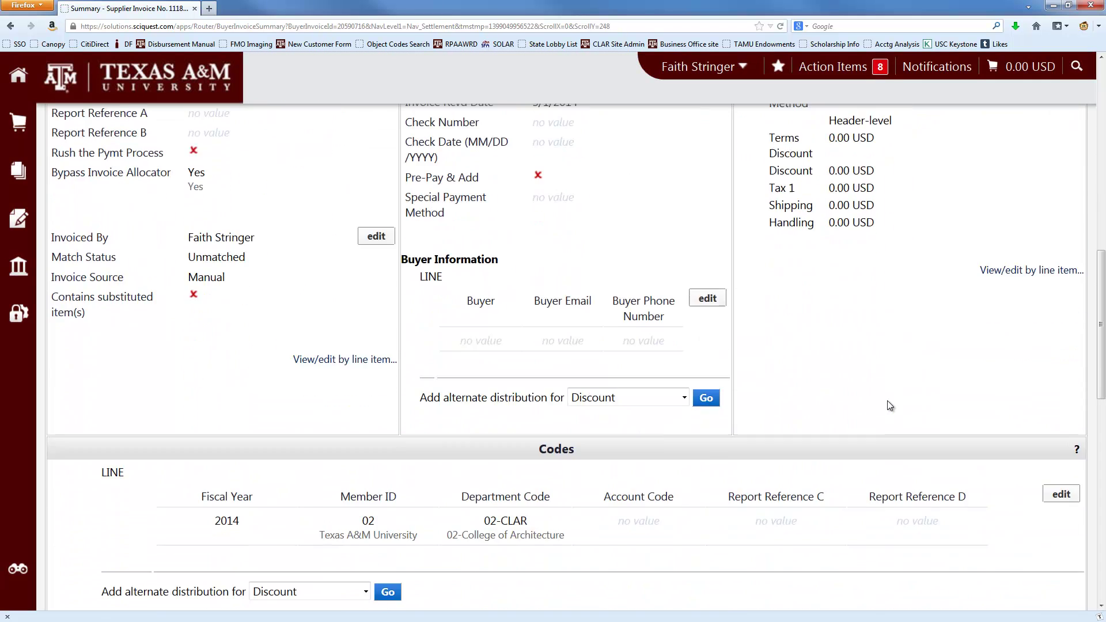
pyautogui.scroll(-5, 887, 399)
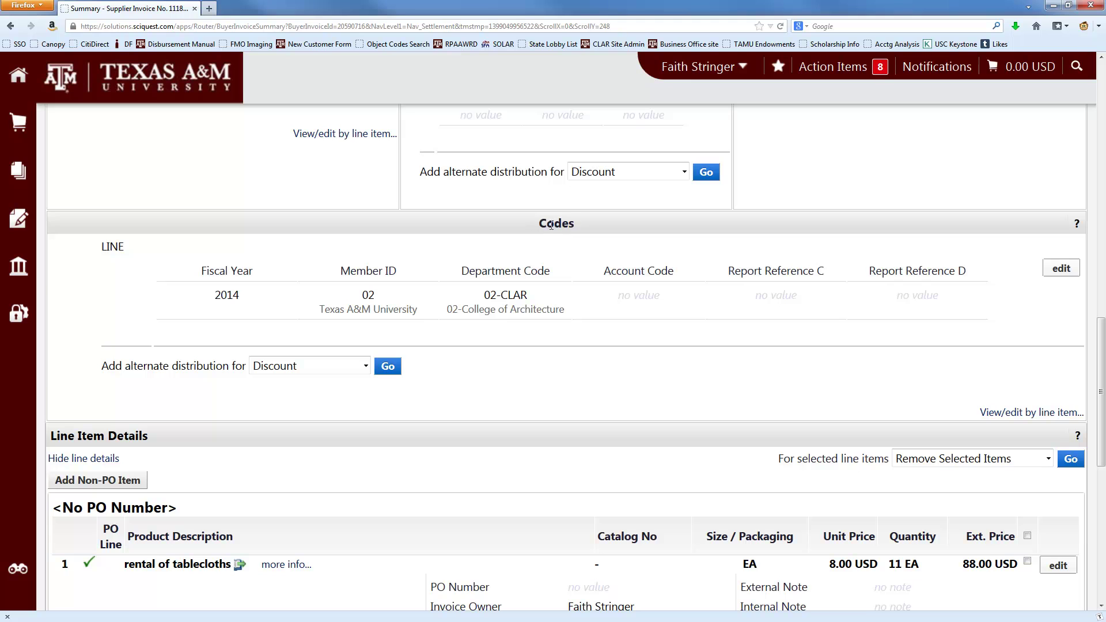
pyautogui.moveTo(580, 225); pyautogui.dragTo(544, 224)
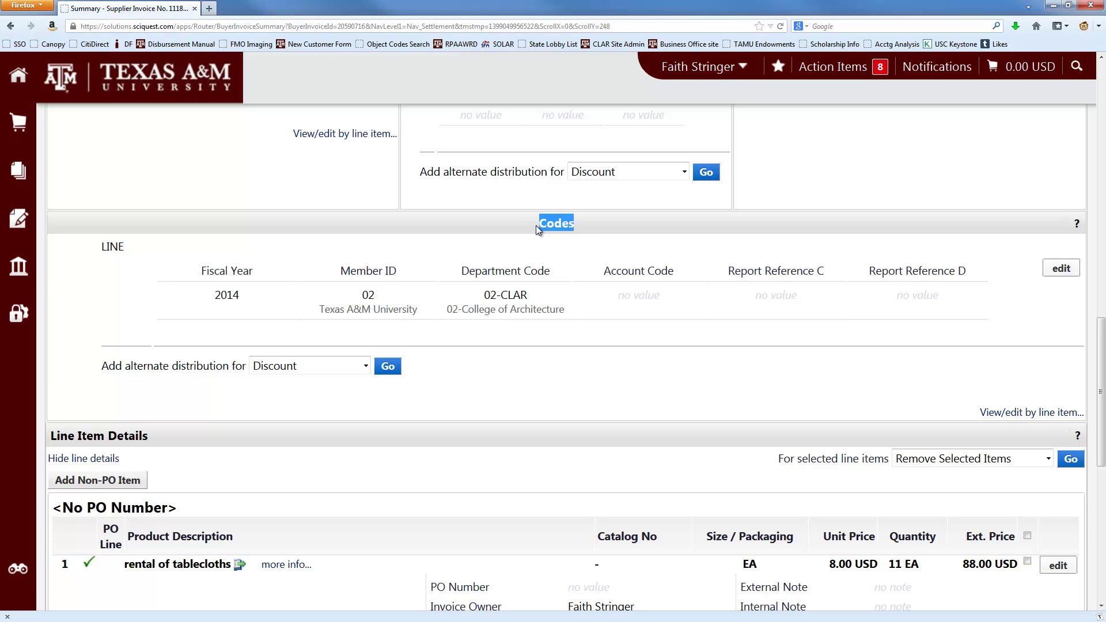
pyautogui.click(643, 309)
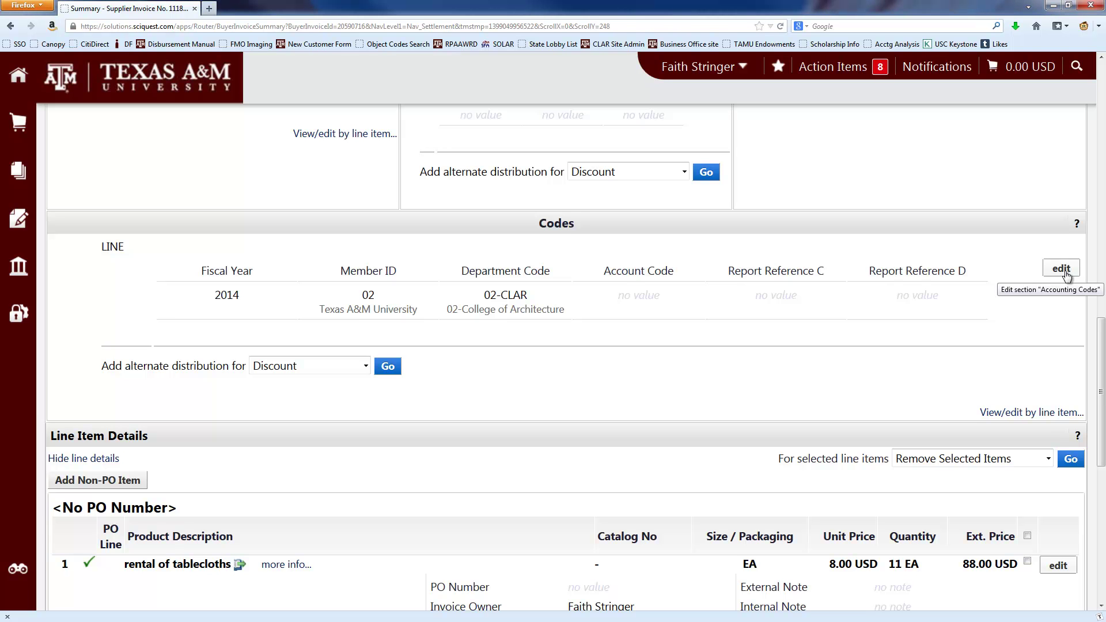
pyautogui.click(1062, 269)
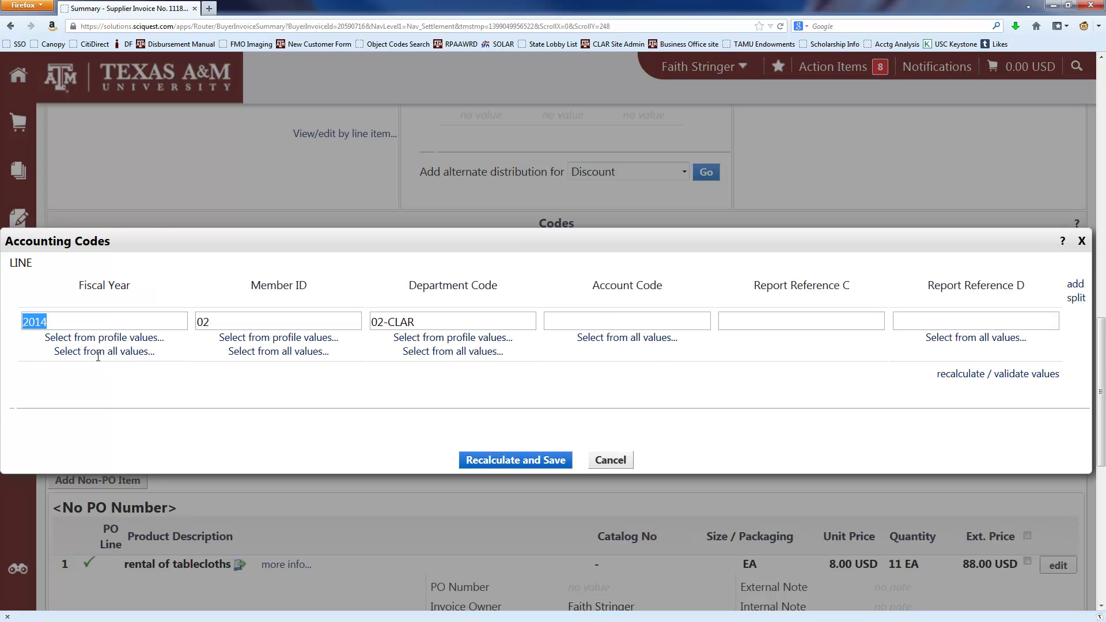
pyautogui.click(228, 326)
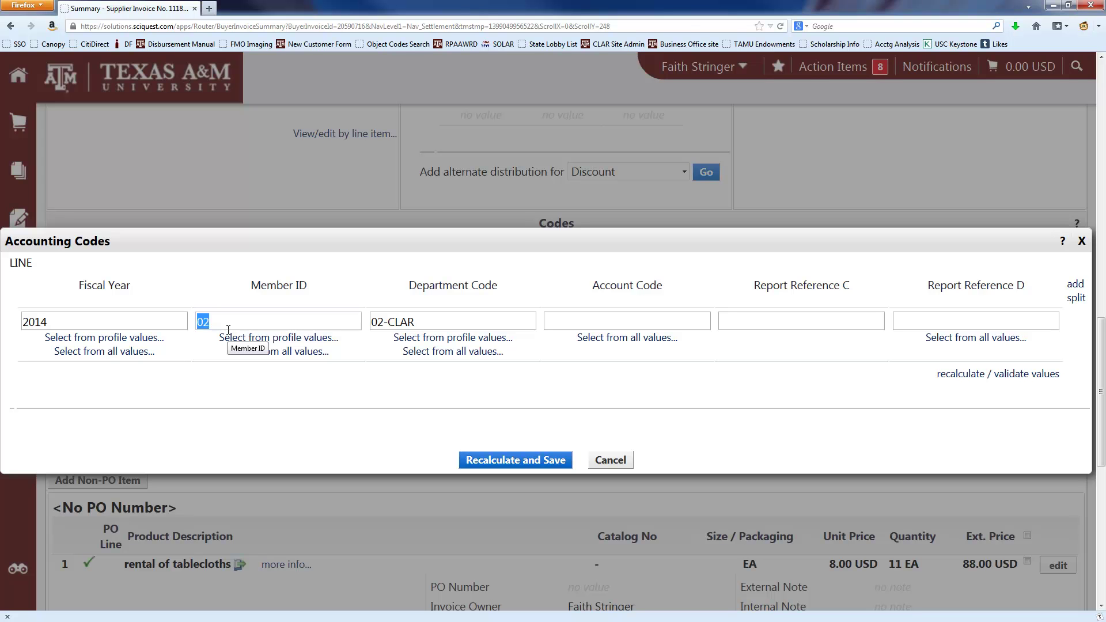
pyautogui.press('Tab')
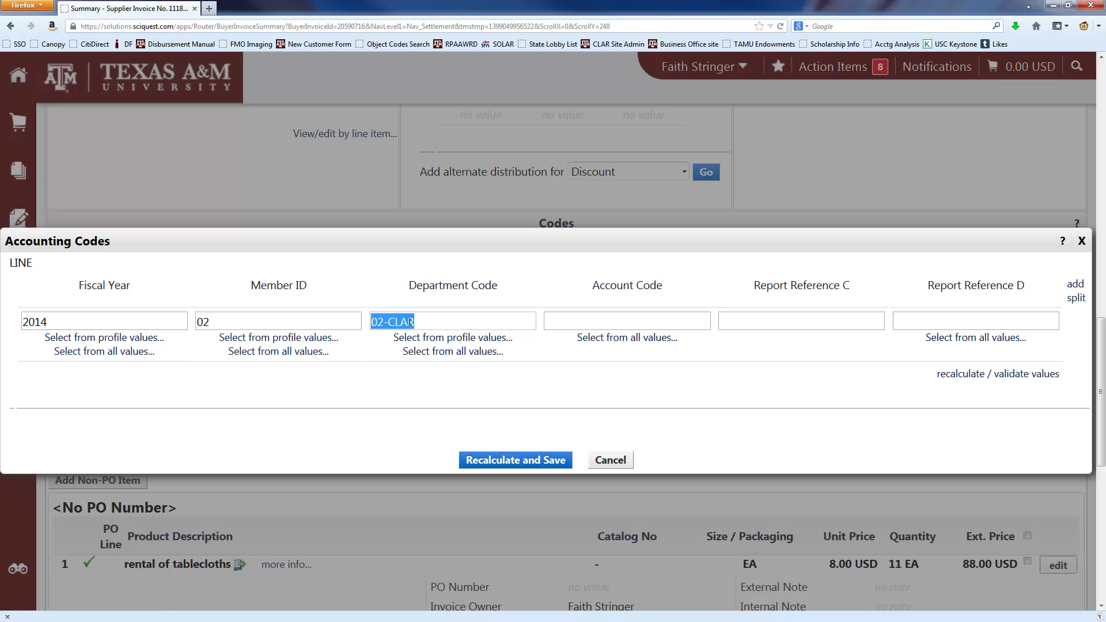
pyautogui.click(388, 323)
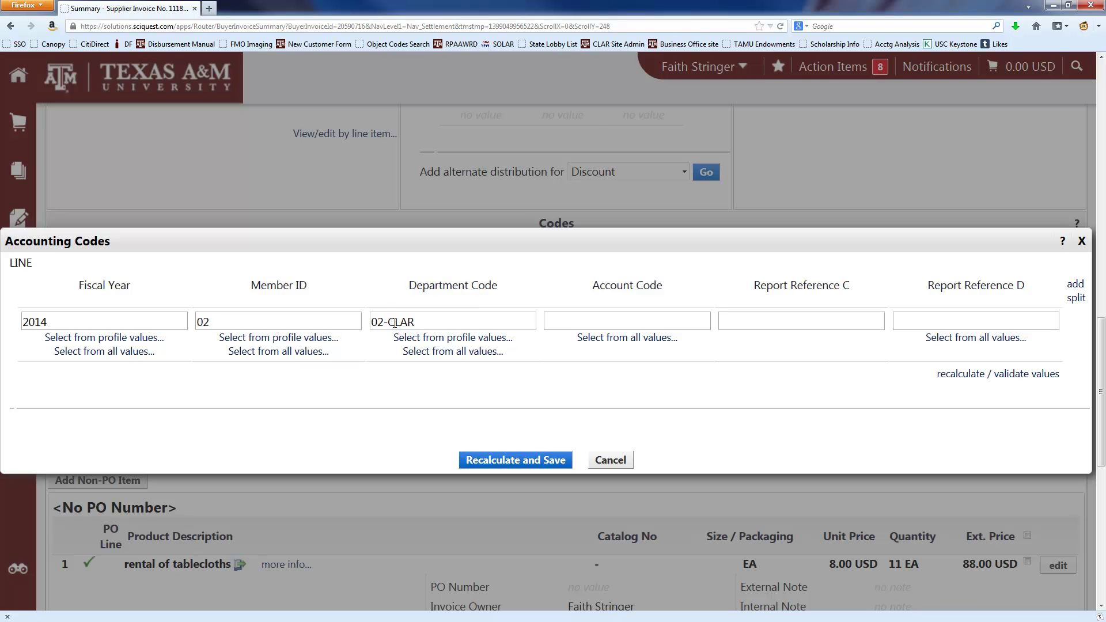
pyautogui.click(648, 316)
pyautogui.write('02-')
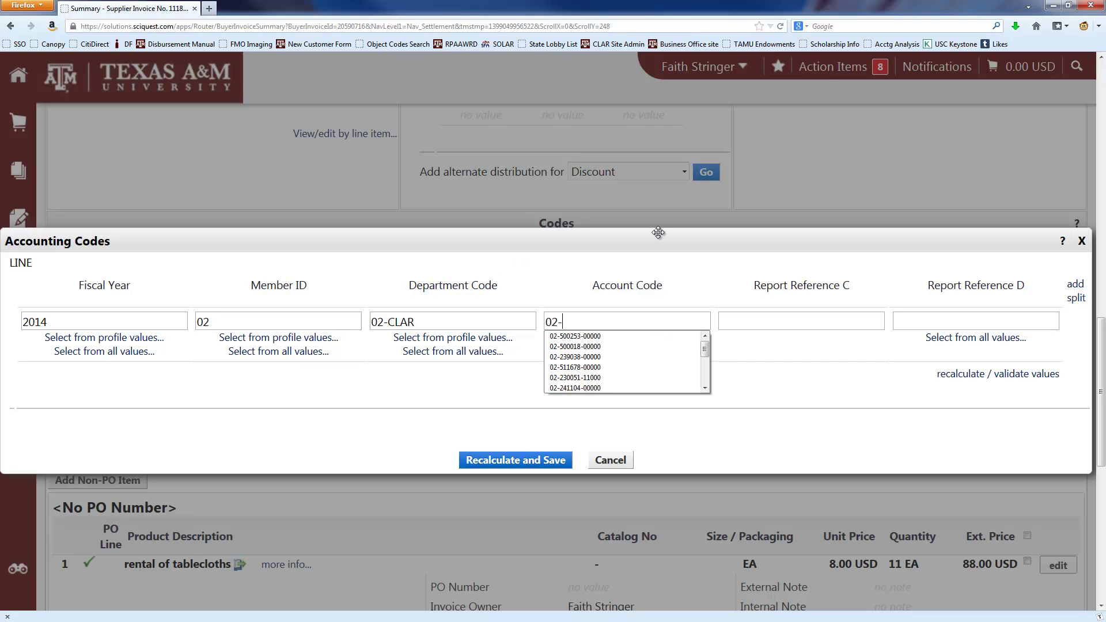
pyautogui.write('51146')
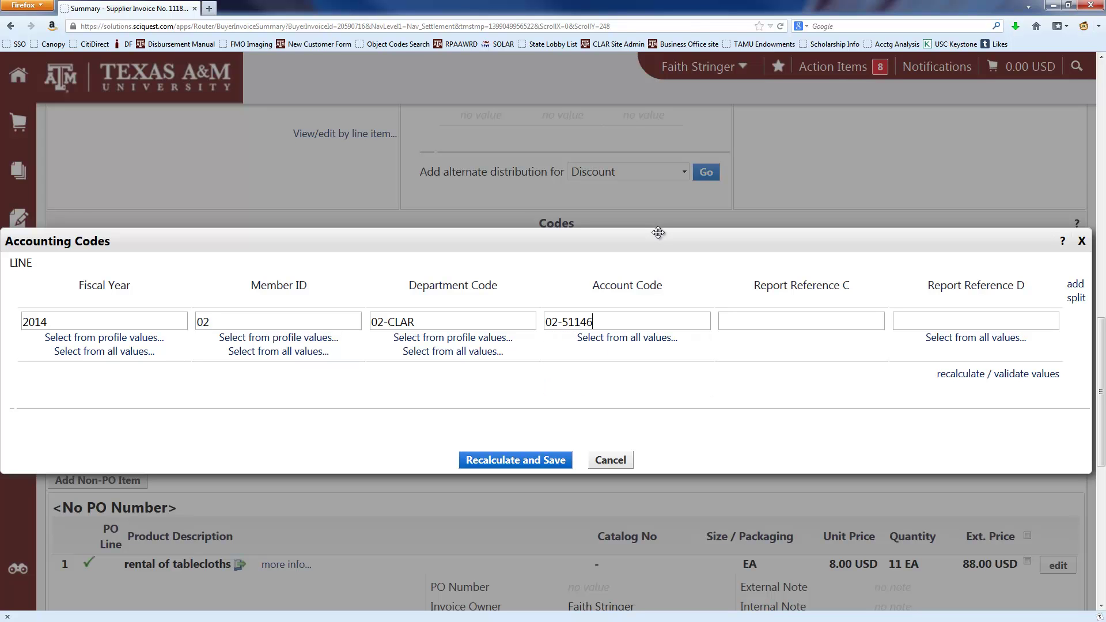
pyautogui.write('2-00000')
pyautogui.moveTo(563, 321); pyautogui.dragTo(600, 321)
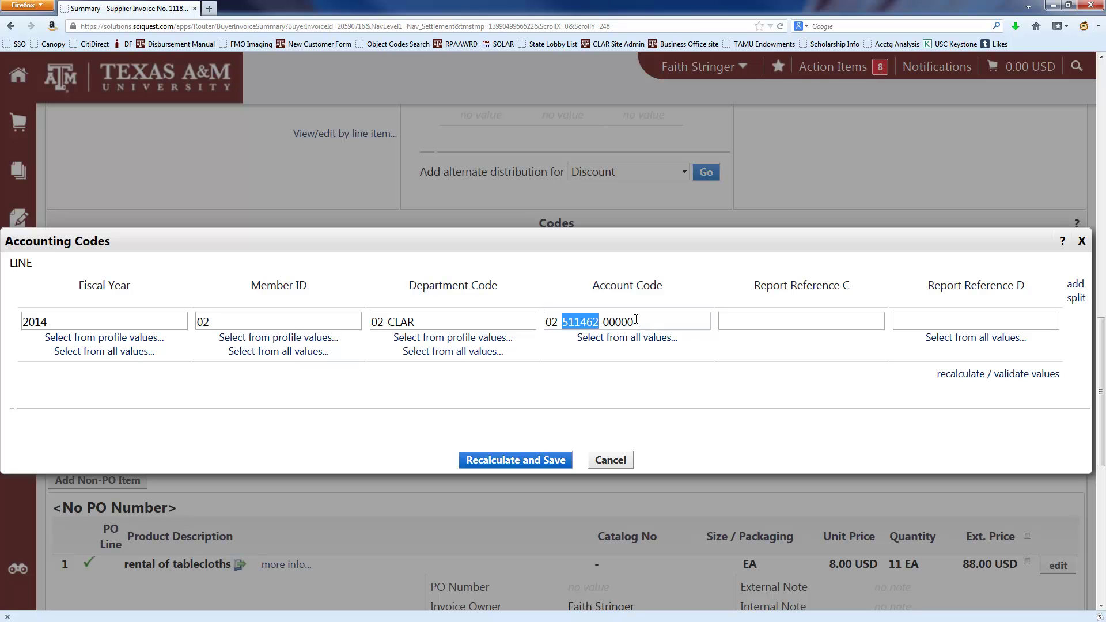
pyautogui.moveTo(634, 320); pyautogui.dragTo(606, 314)
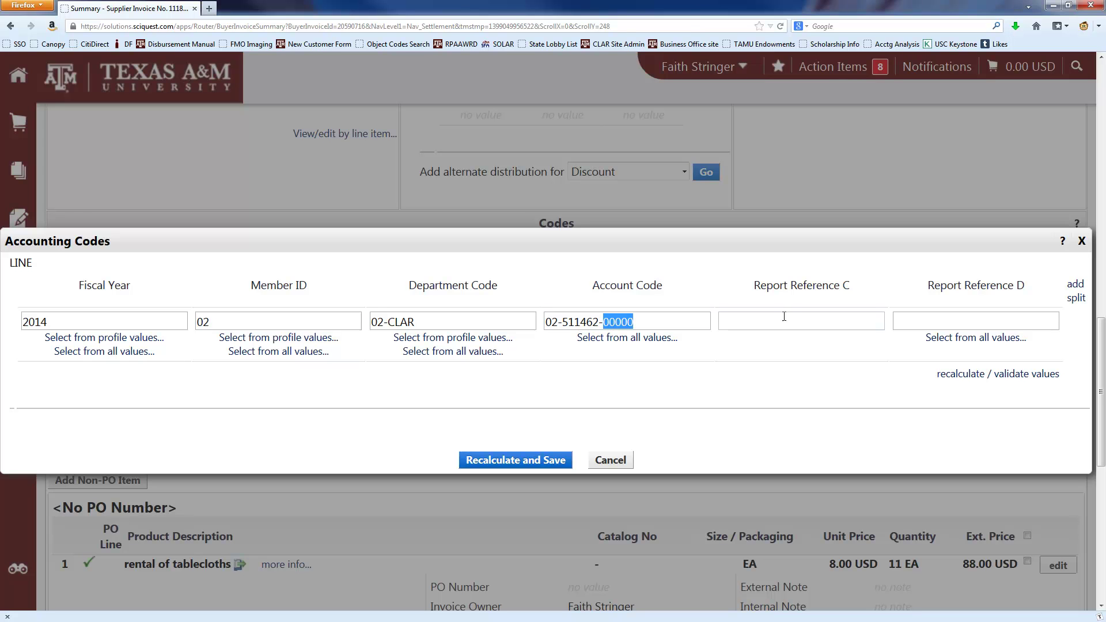
# - Recalculate and save the accounting codes, review the invoice, then return to the PDF
pyautogui.click(554, 463)
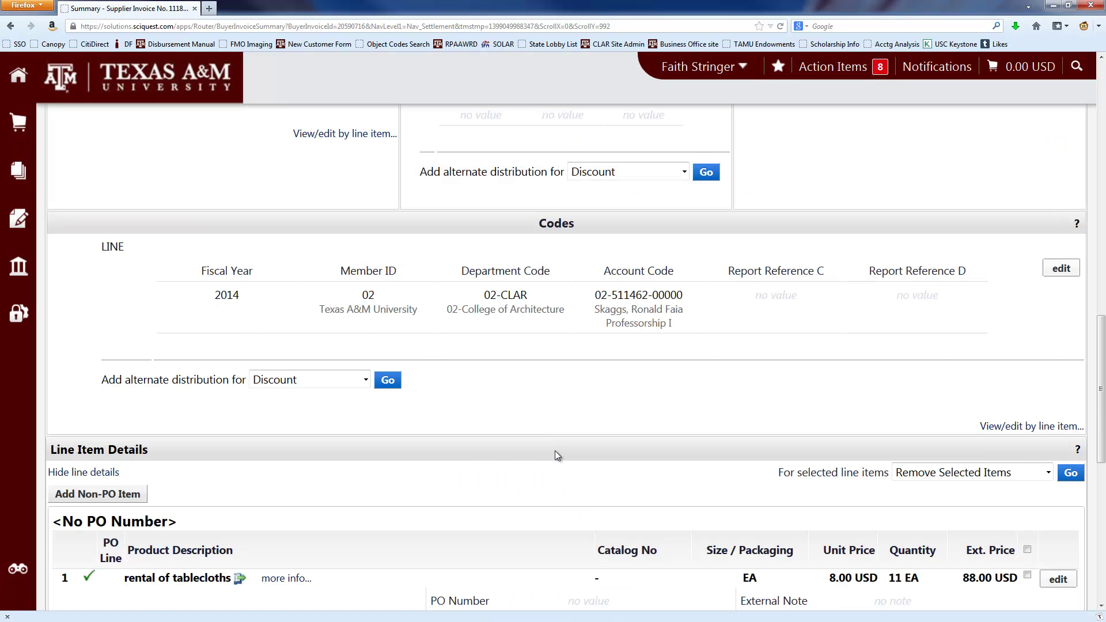
pyautogui.scroll(-8, 714, 437)
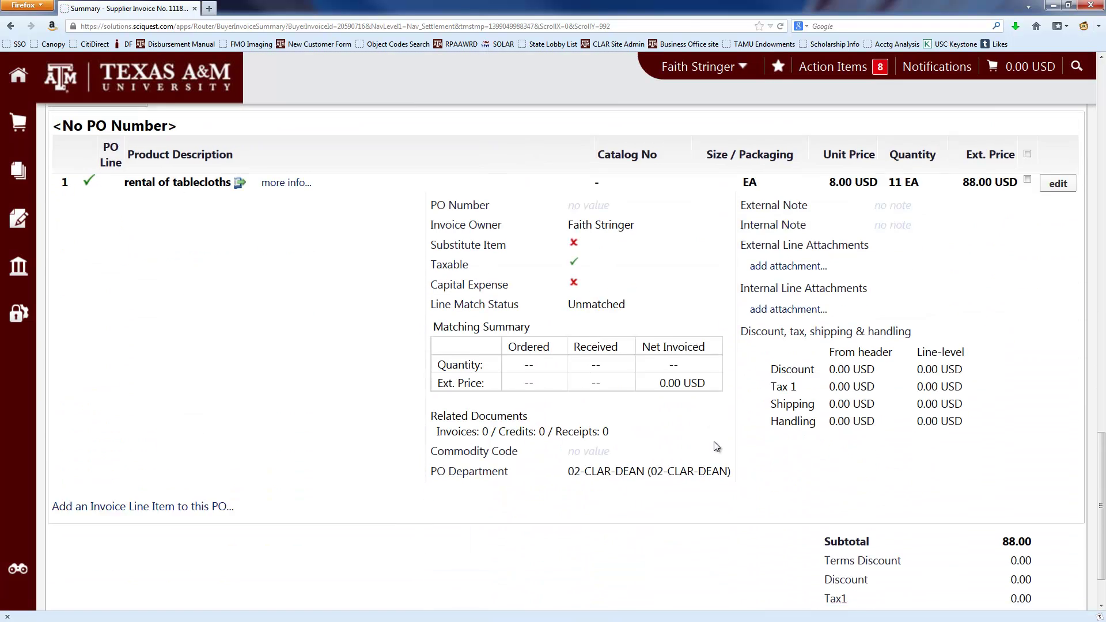
pyautogui.scroll(5, 839, 378)
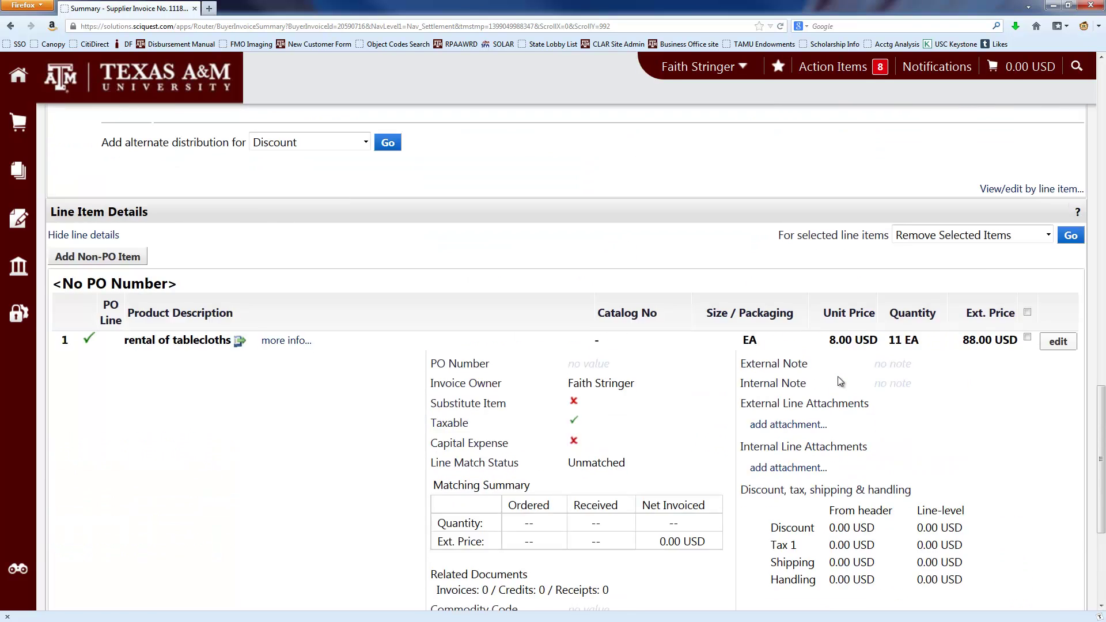
pyautogui.scroll(14, 839, 380)
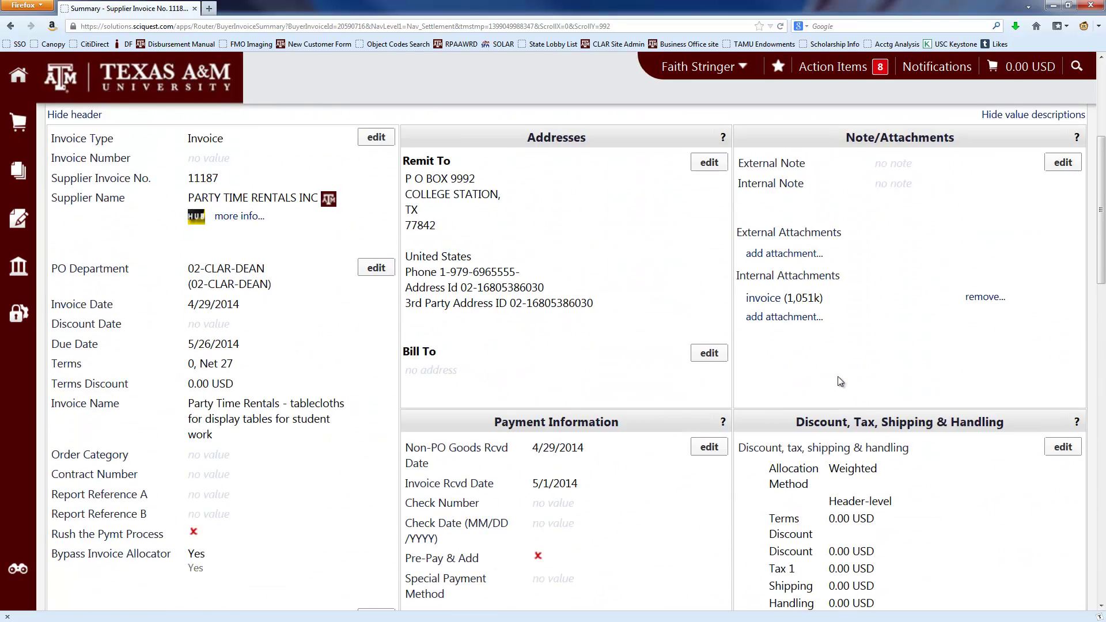
pyautogui.scroll(1, 840, 381)
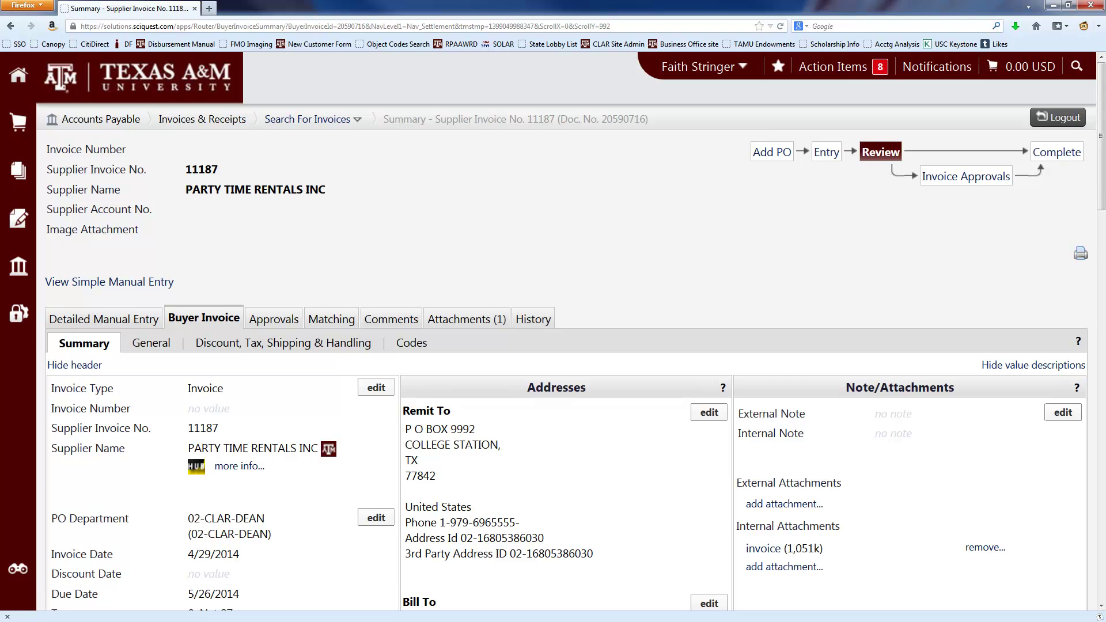
pyautogui.hotkey('alt', 'Tab')
# - Review the PDF's items, RECEIVED stamp and $88.00 totals, then minimize Acrobat
pyautogui.scroll(-3, 733, 364)
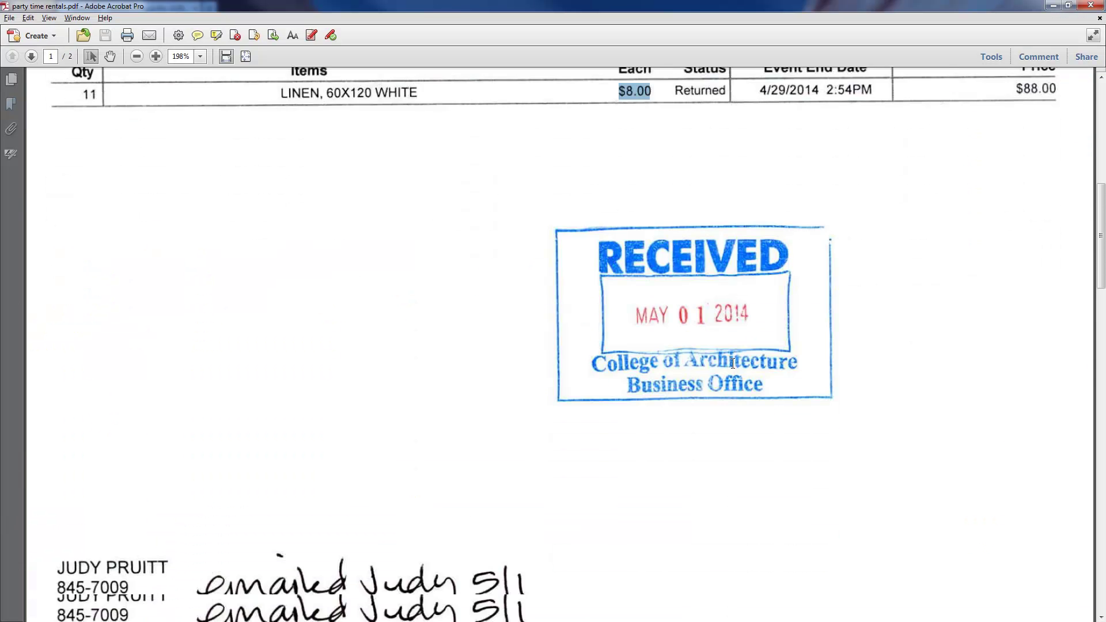
pyautogui.scroll(-4, 732, 364)
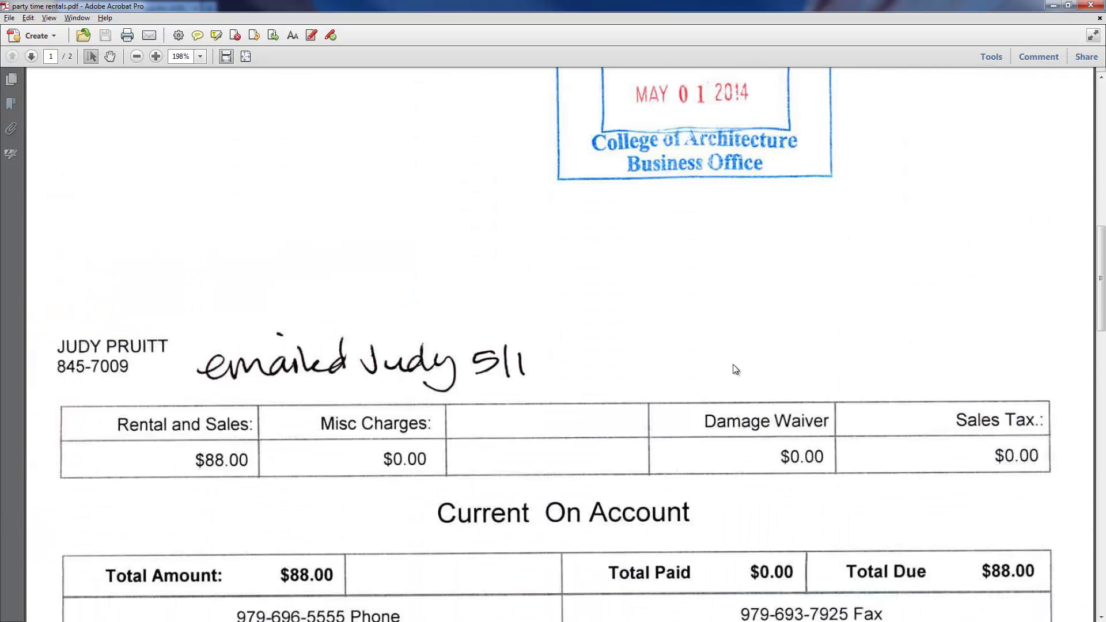
pyautogui.scroll(-2, 733, 365)
pyautogui.scroll(12, 733, 364)
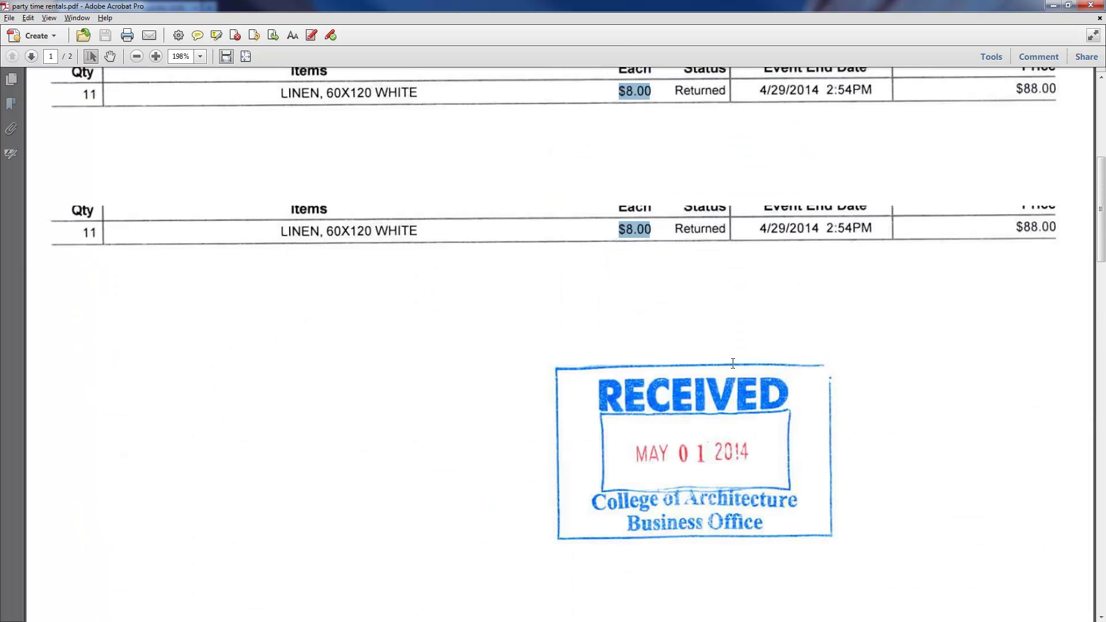
pyautogui.scroll(2, 736, 369)
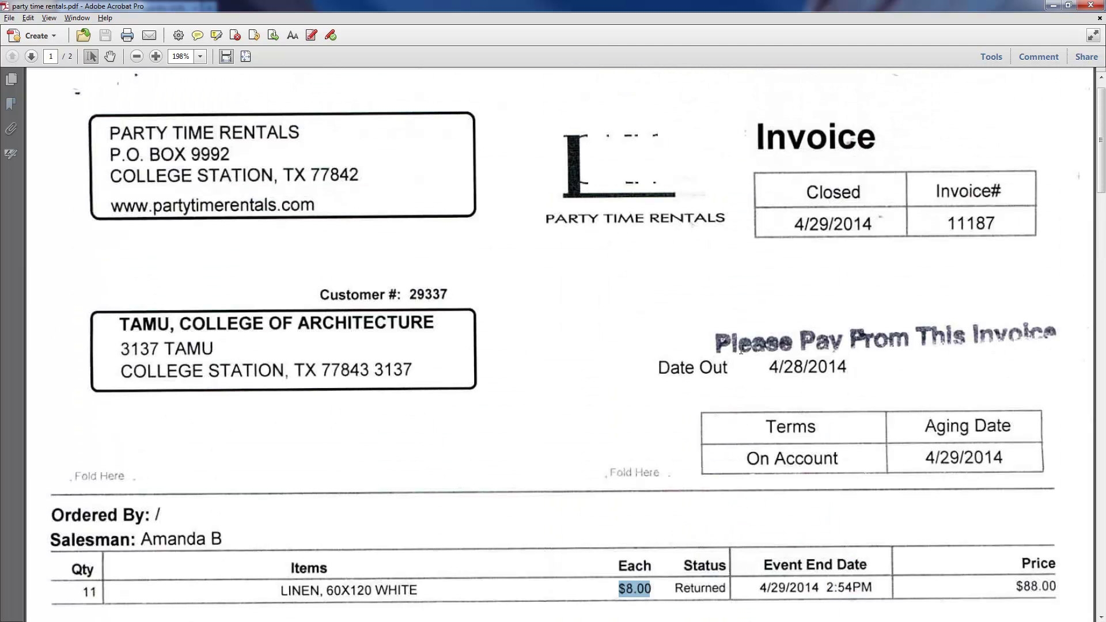
pyautogui.click(1053, 6)
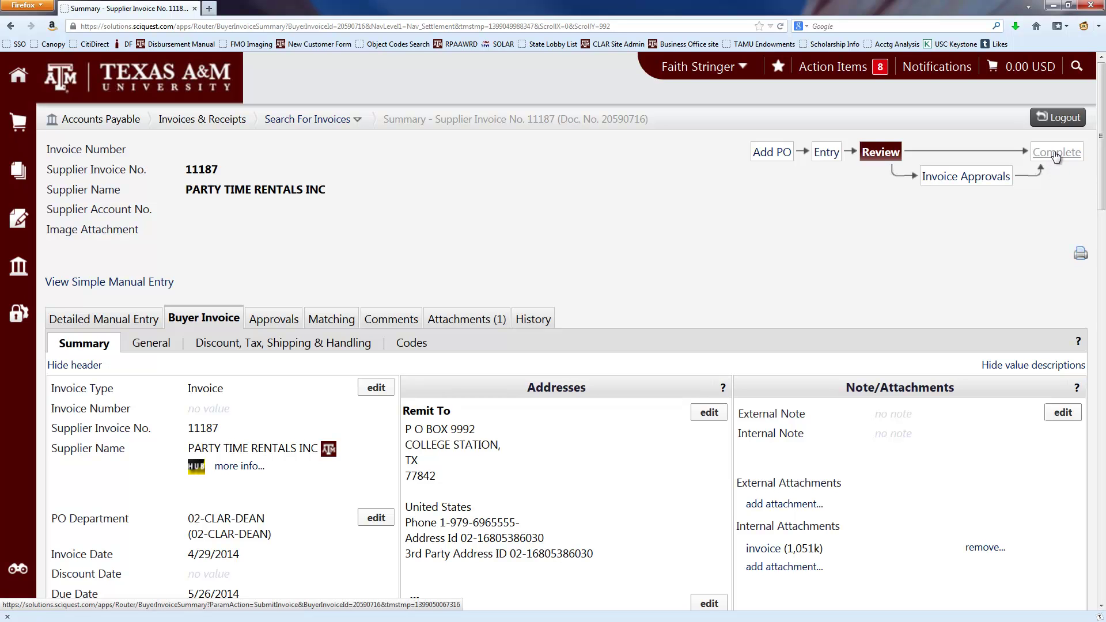
# - Complete the workflow to submit invoice 11187 and highlight invoice number 20590716 on the confirmation
pyautogui.click(1056, 154)
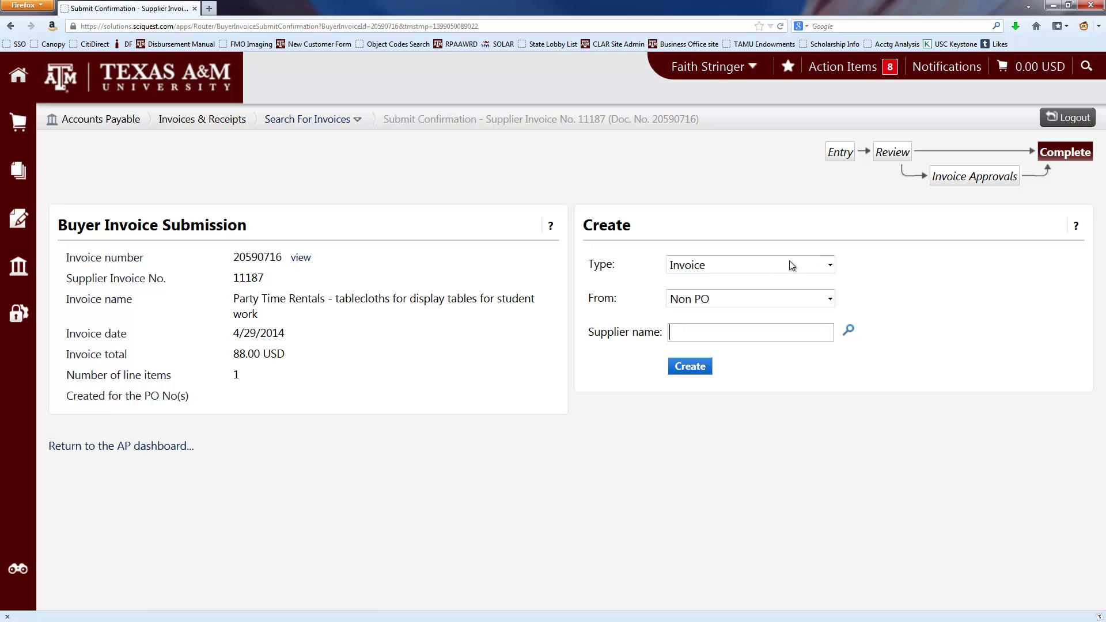
pyautogui.moveTo(236, 260); pyautogui.dragTo(284, 257)
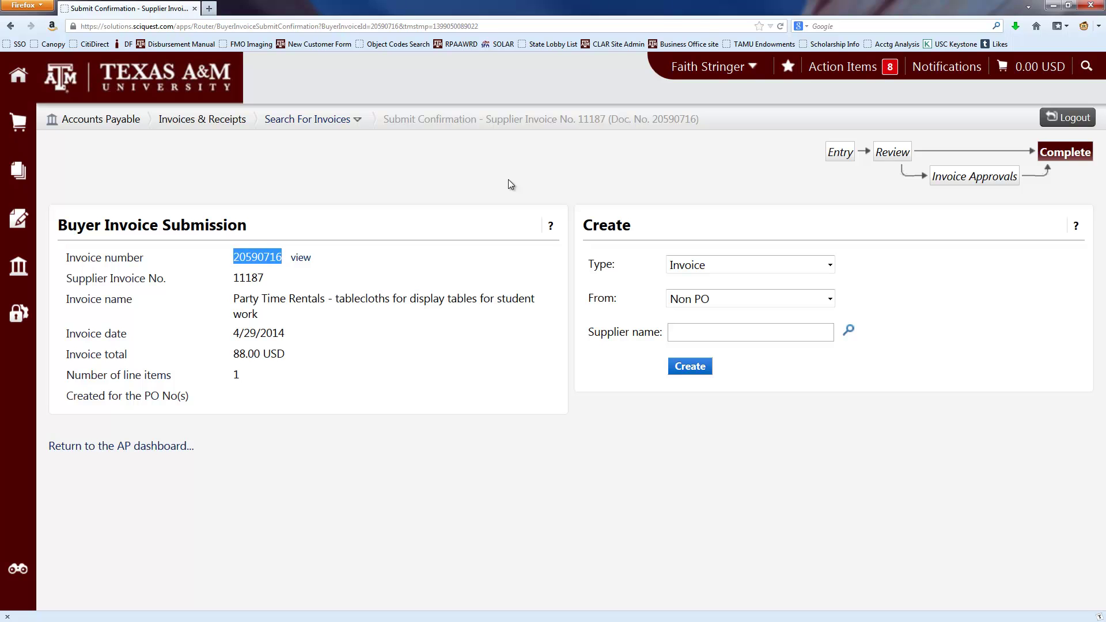
# - Reopen invoice 20590716 from the AP Dashboard's Recently Entered list via Bookmarks
pyautogui.click(786, 71)
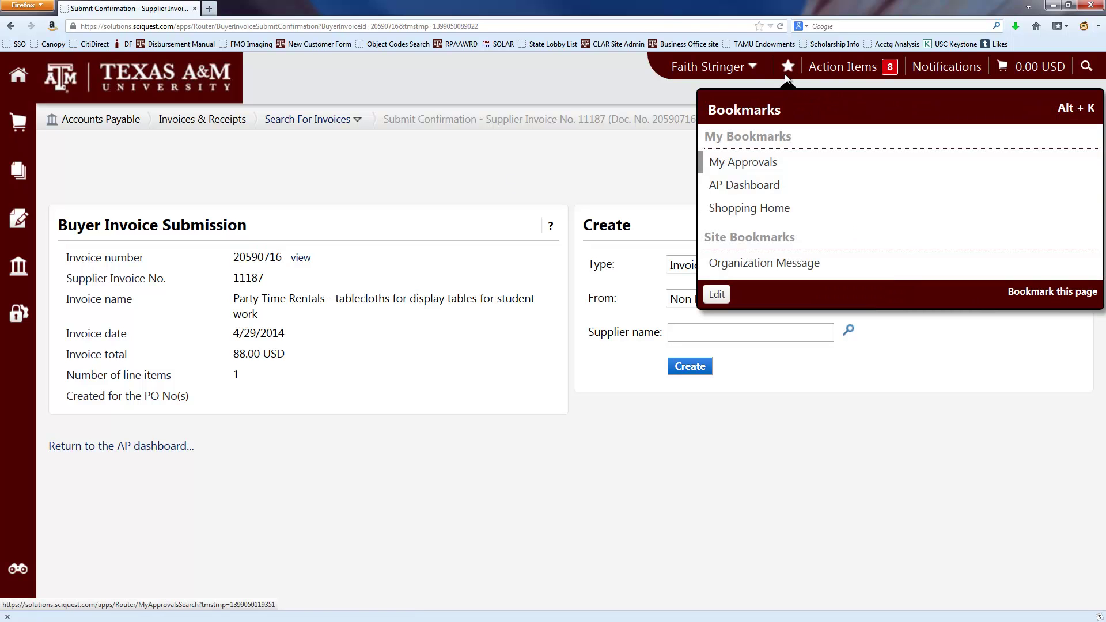
pyautogui.click(760, 188)
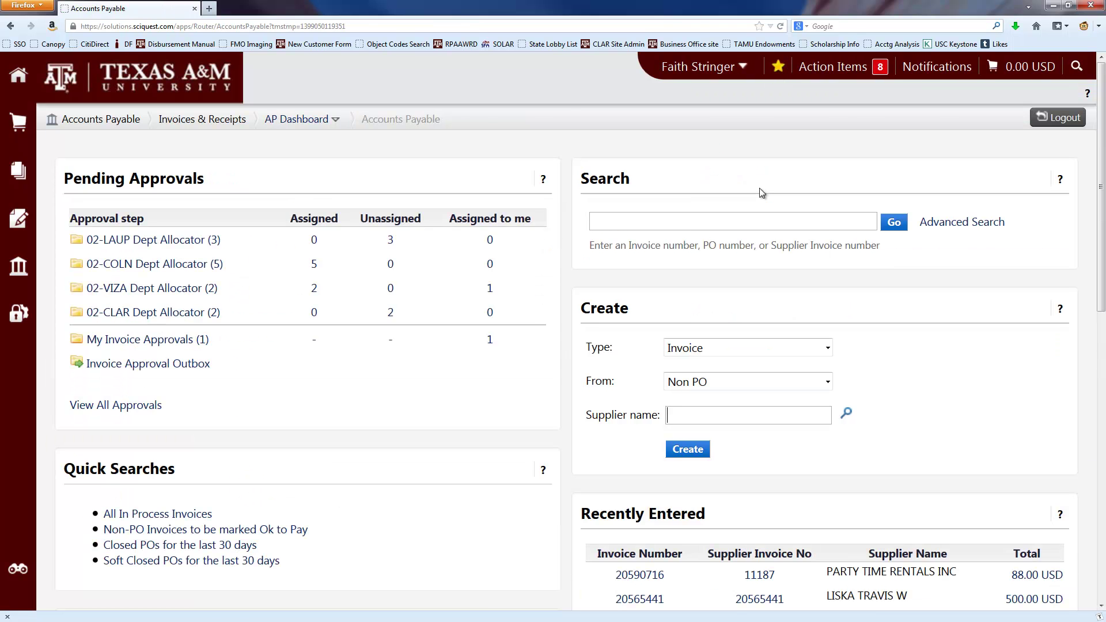
pyautogui.scroll(-4, 858, 203)
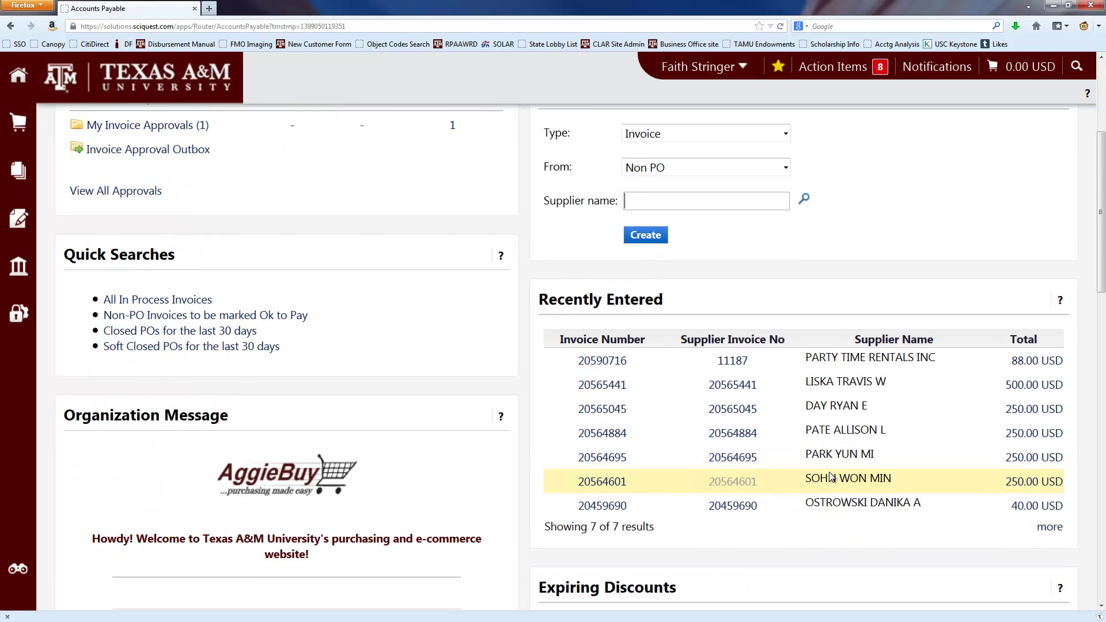
pyautogui.click(581, 361)
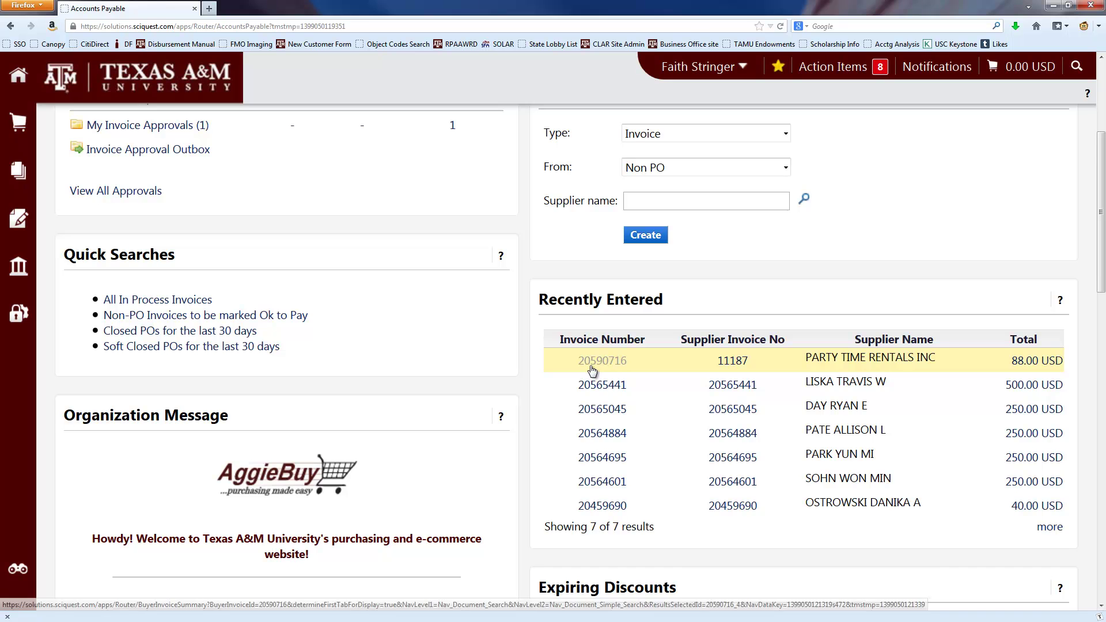
pyautogui.scroll(-3, 451, 316)
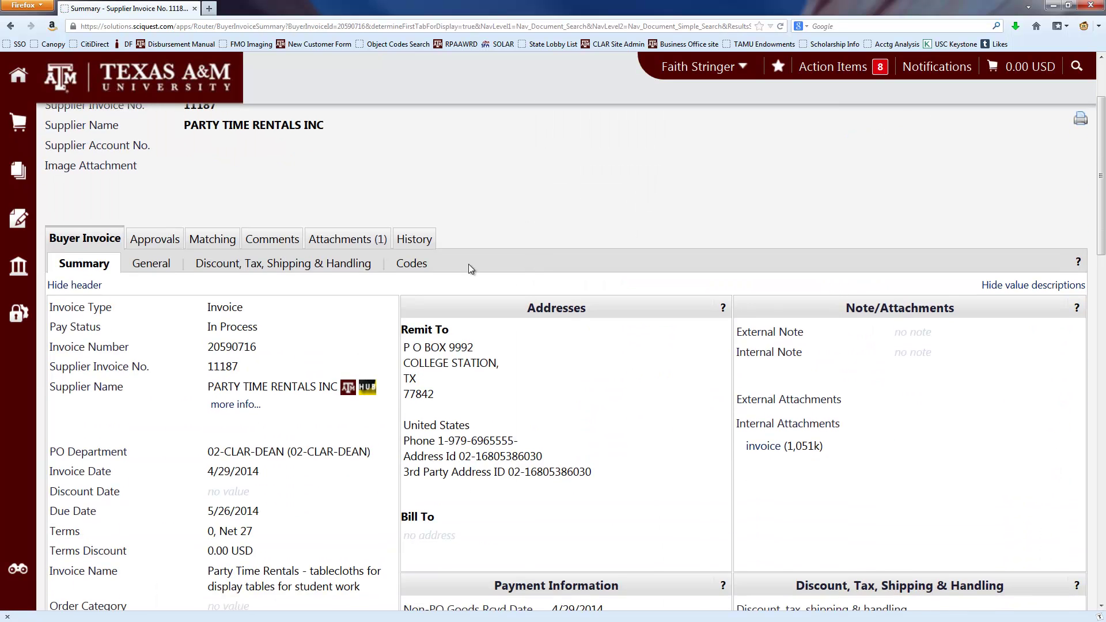
# - Check the Final Approver's approvers on the Approvals tab, then view the three History records
pyautogui.click(161, 245)
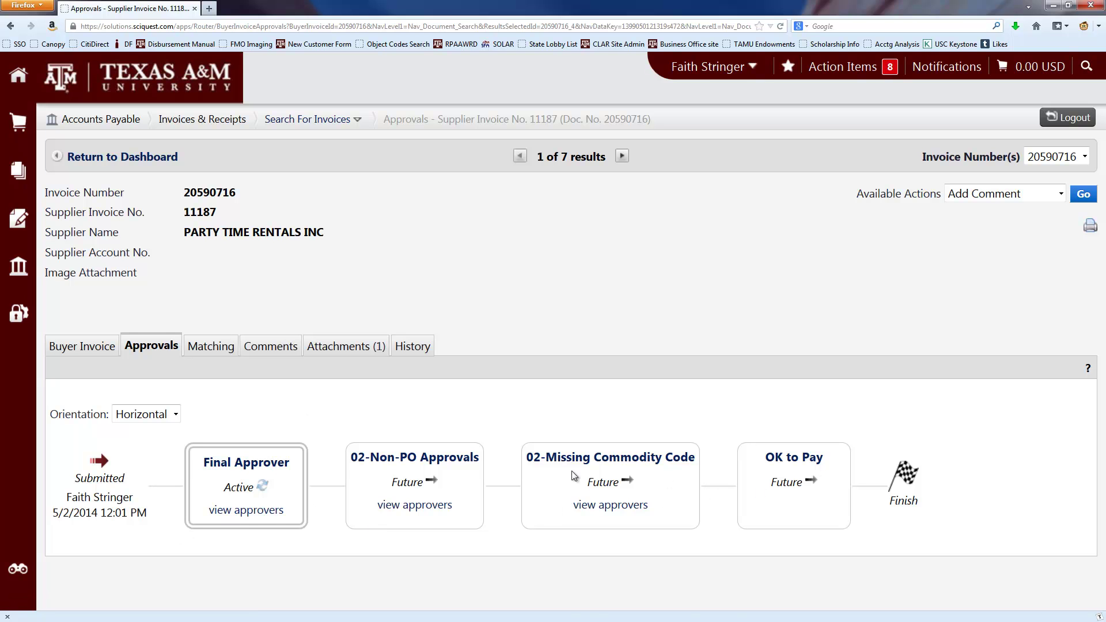
pyautogui.click(257, 513)
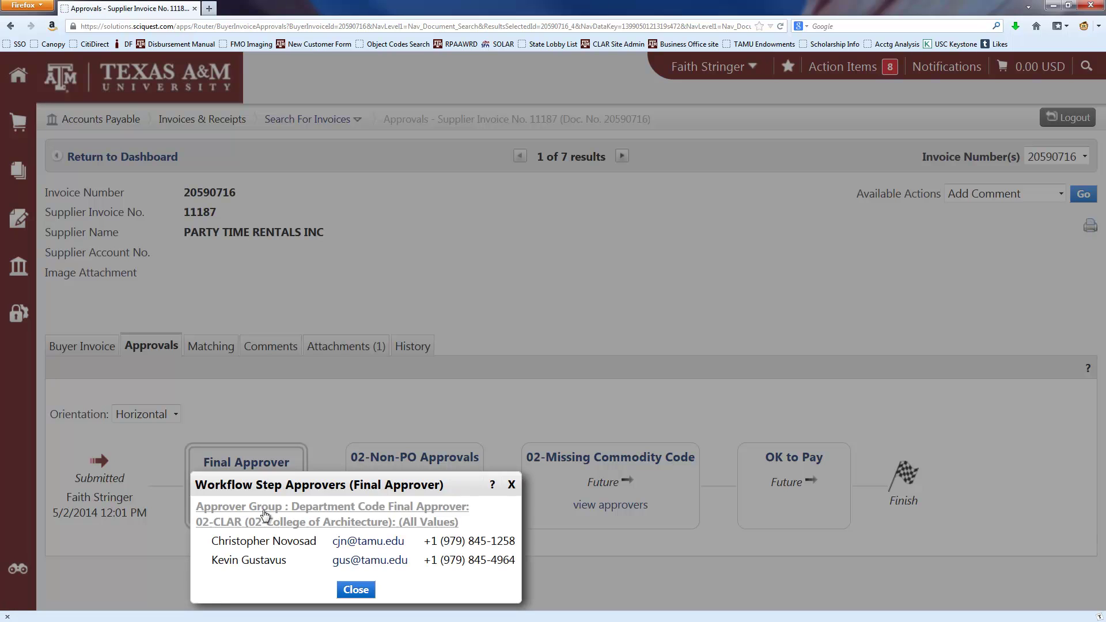
pyautogui.click(513, 485)
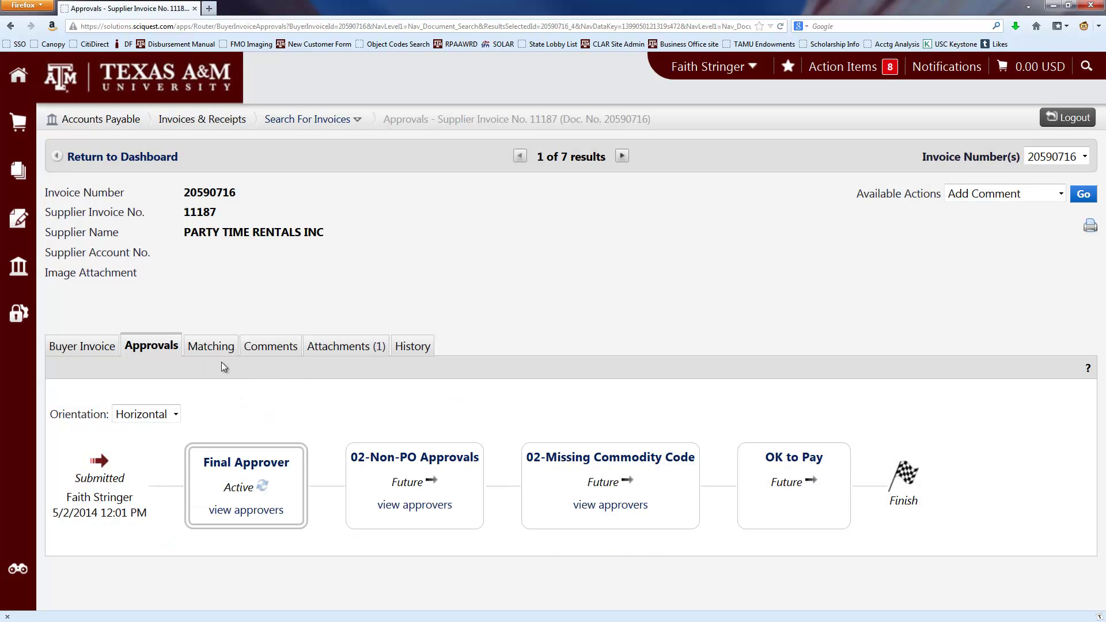
pyautogui.click(413, 346)
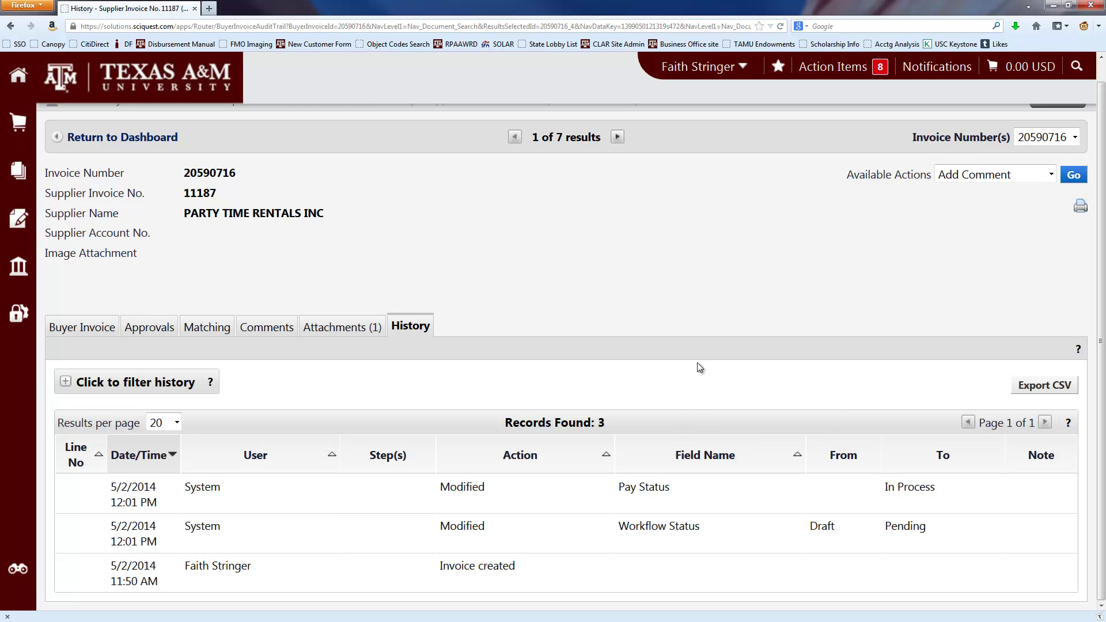
pyautogui.scroll(1, 713, 343)
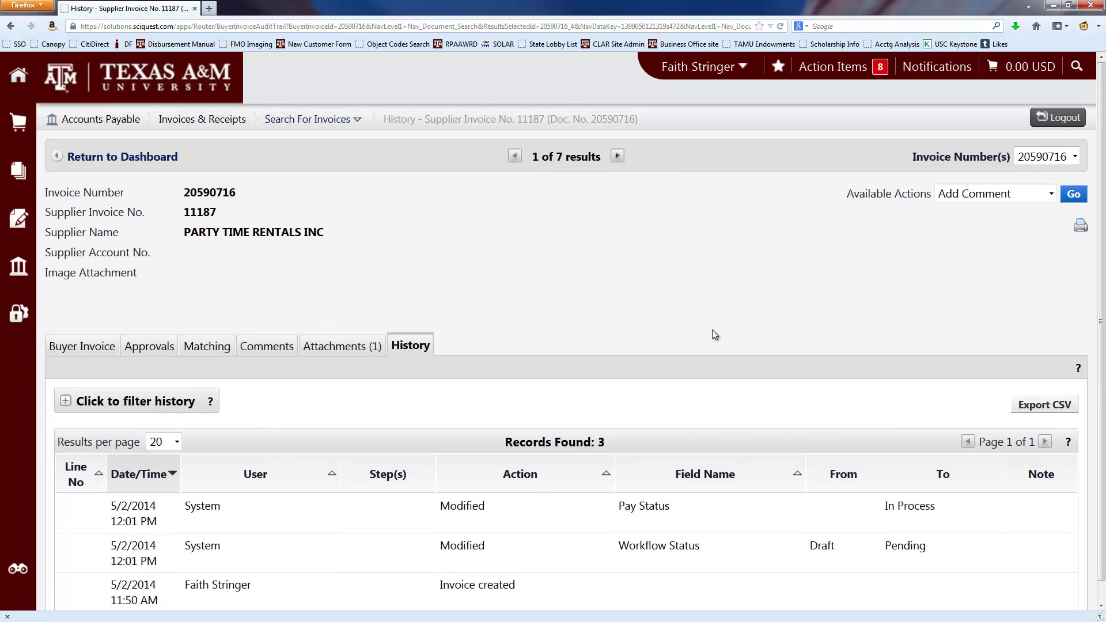